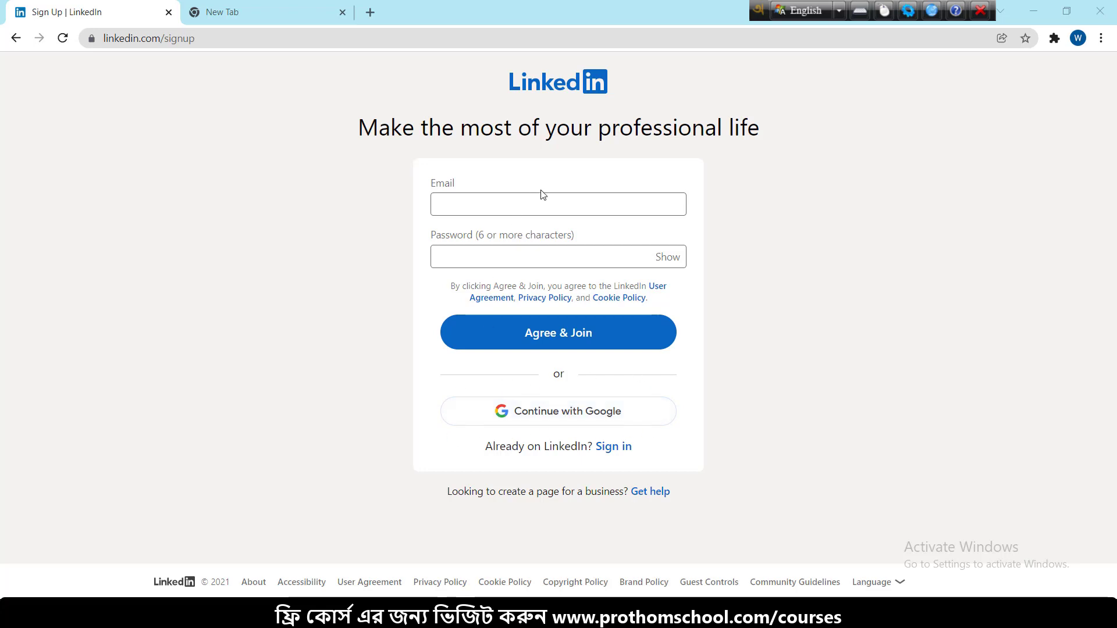
- Enter the e-mail address and account password in the sign-up form, then agree to the terms and join
click(460, 206)
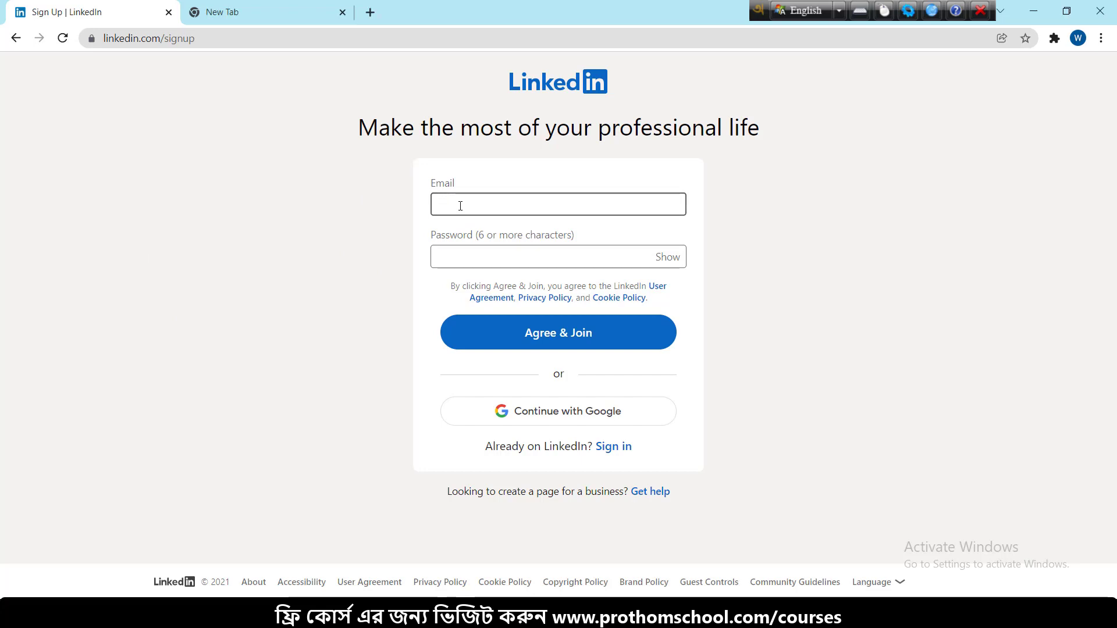
key(ctrl+v)
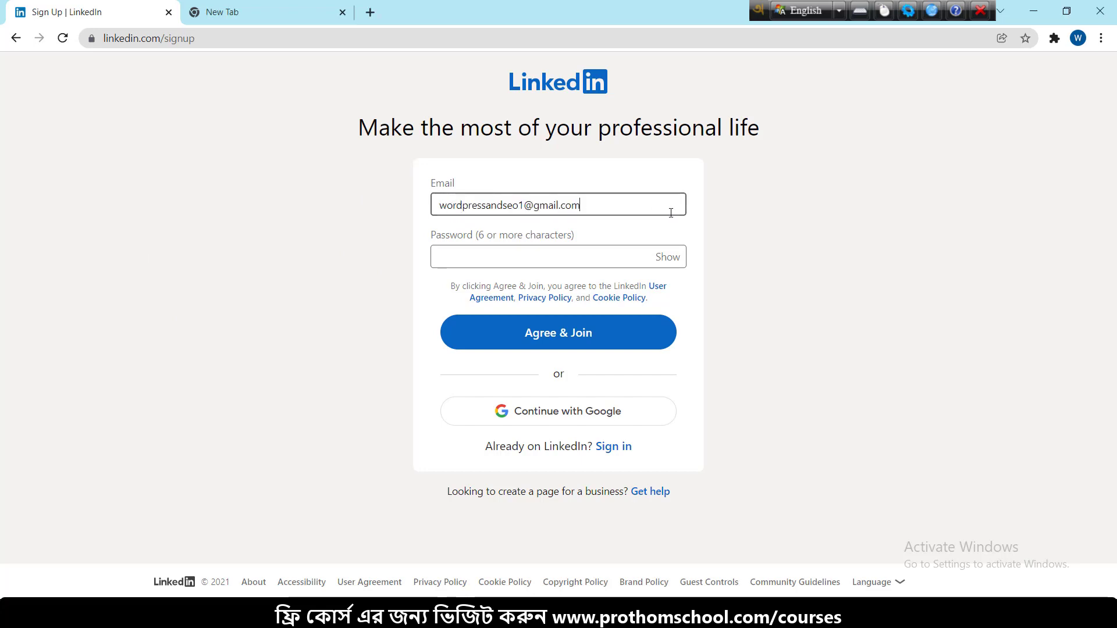
click(540, 253)
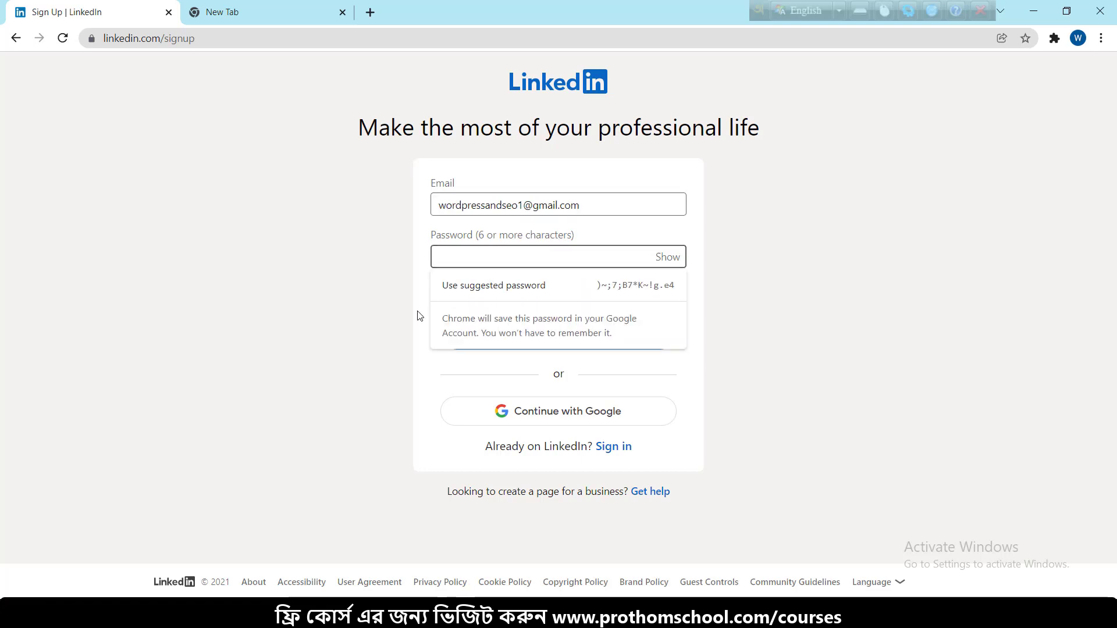
text(••••••••••)
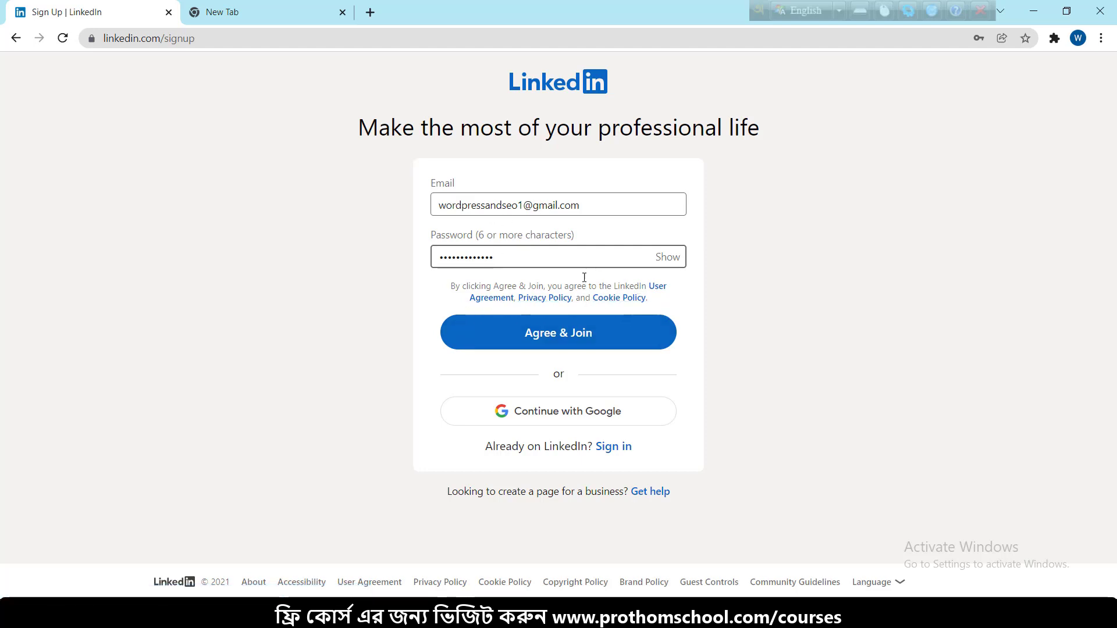
click(544, 336)
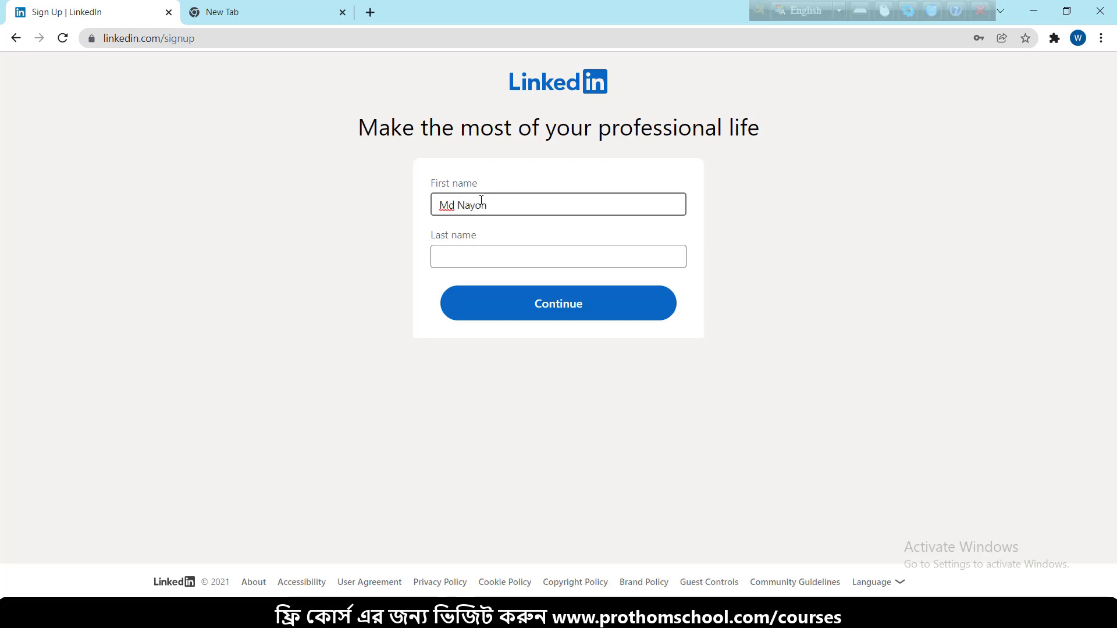
- Fill in the account holder's first and last name and continue the sign-up
click(457, 254)
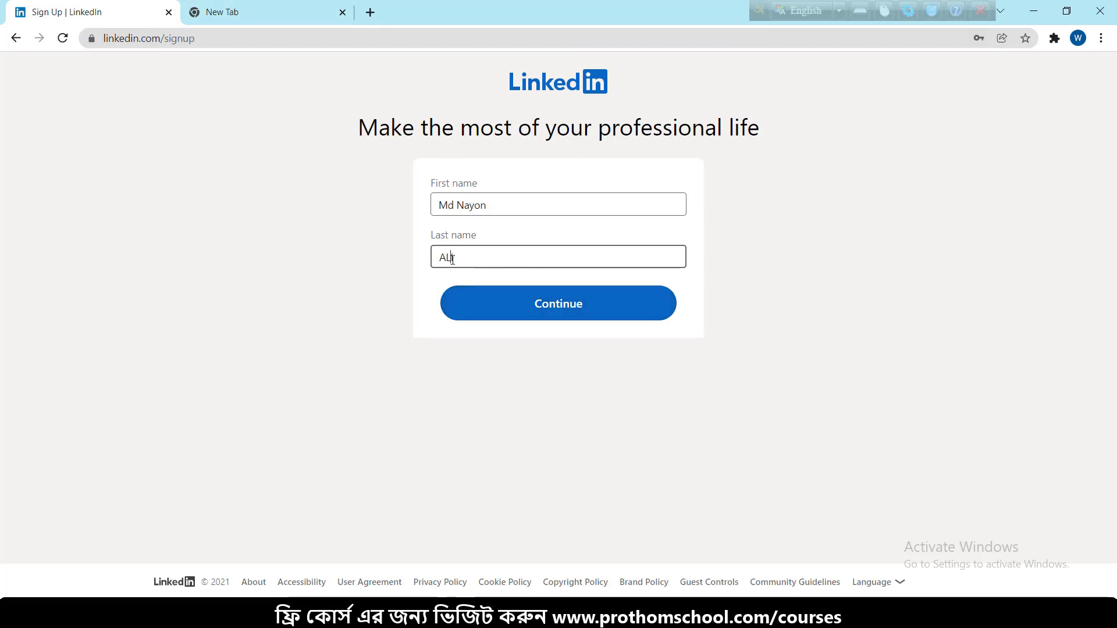
text(l)
click(551, 310)
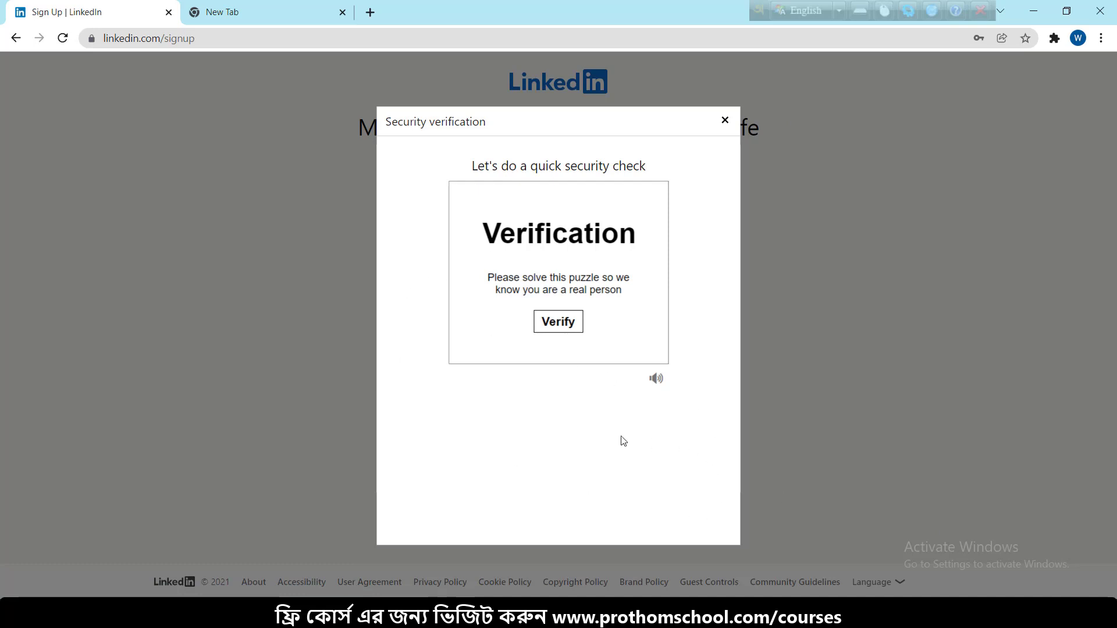
- Complete the security check by picking the animal image that is the correct way up, and decline saving the password in the browser
click(567, 327)
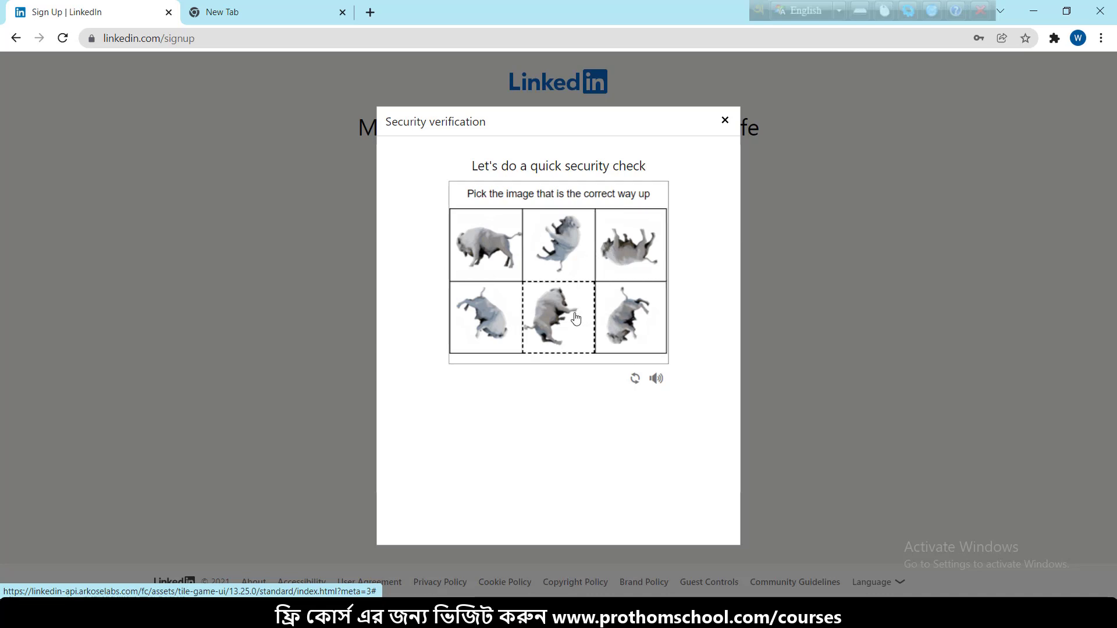
click(491, 241)
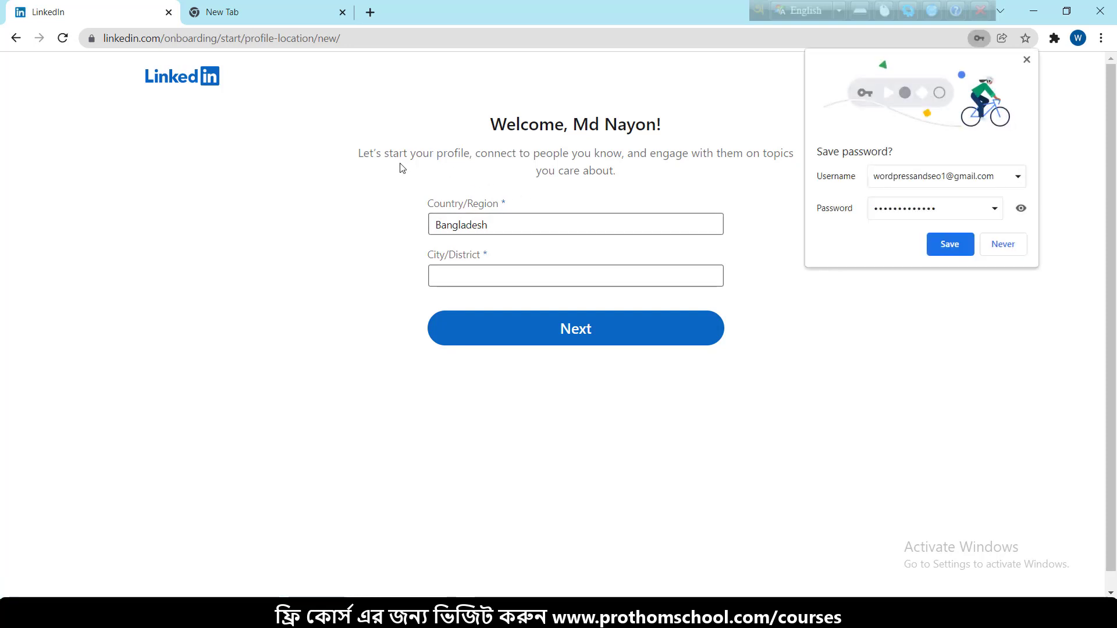
click(1000, 244)
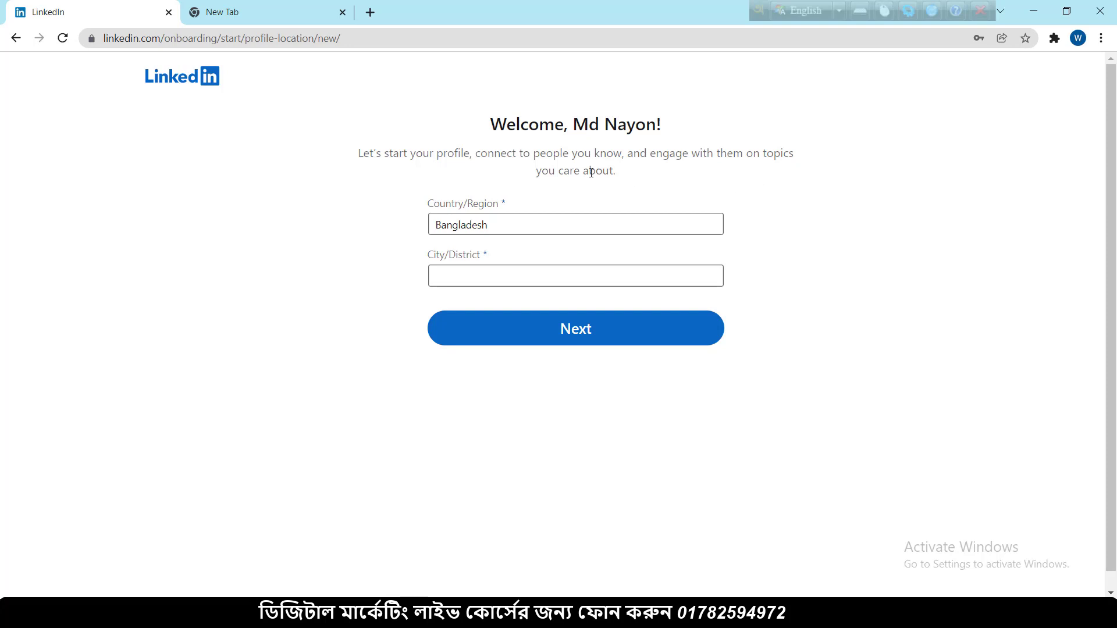
- Set the city/district to Chapai Nawabganj District, Rajshahi, Bangladesh and proceed to the profile details
drag(543, 127, 679, 135)
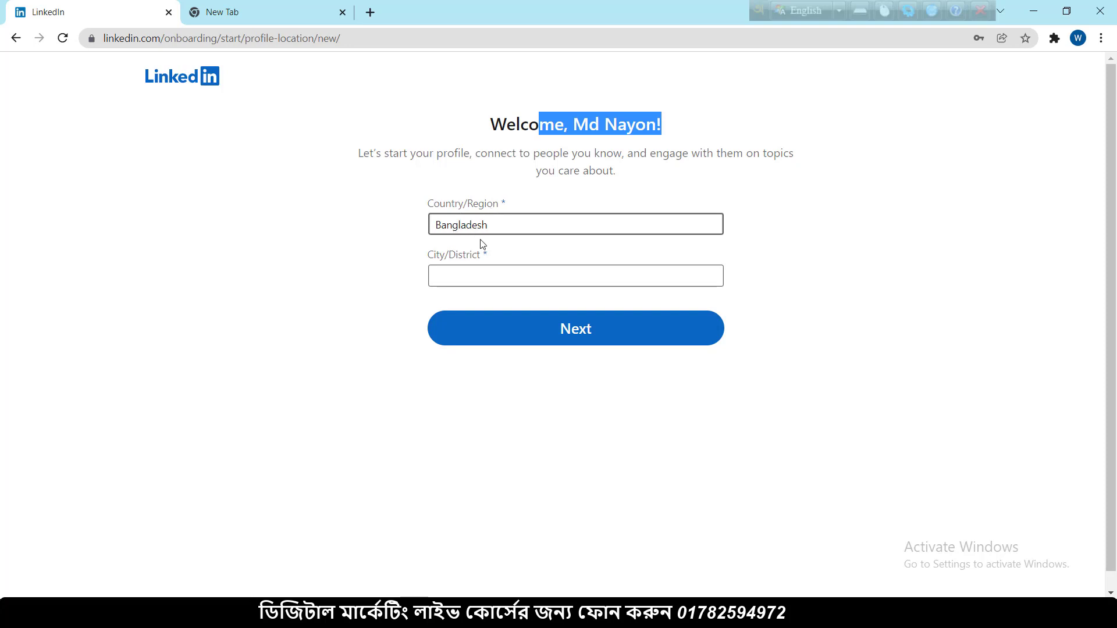
click(495, 274)
text(C)
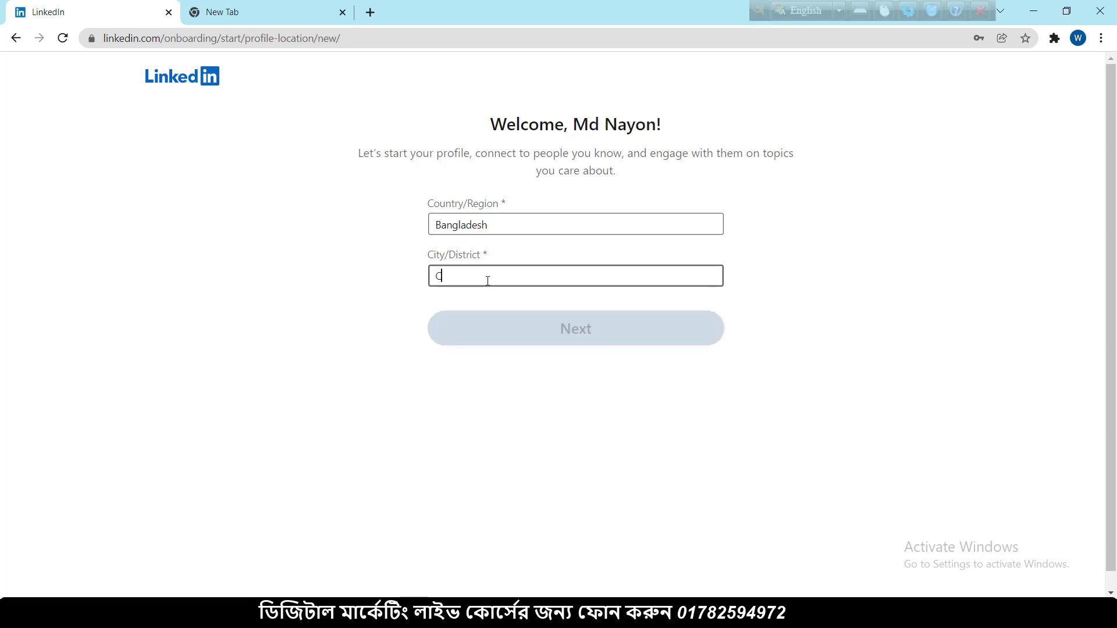
text(ha)
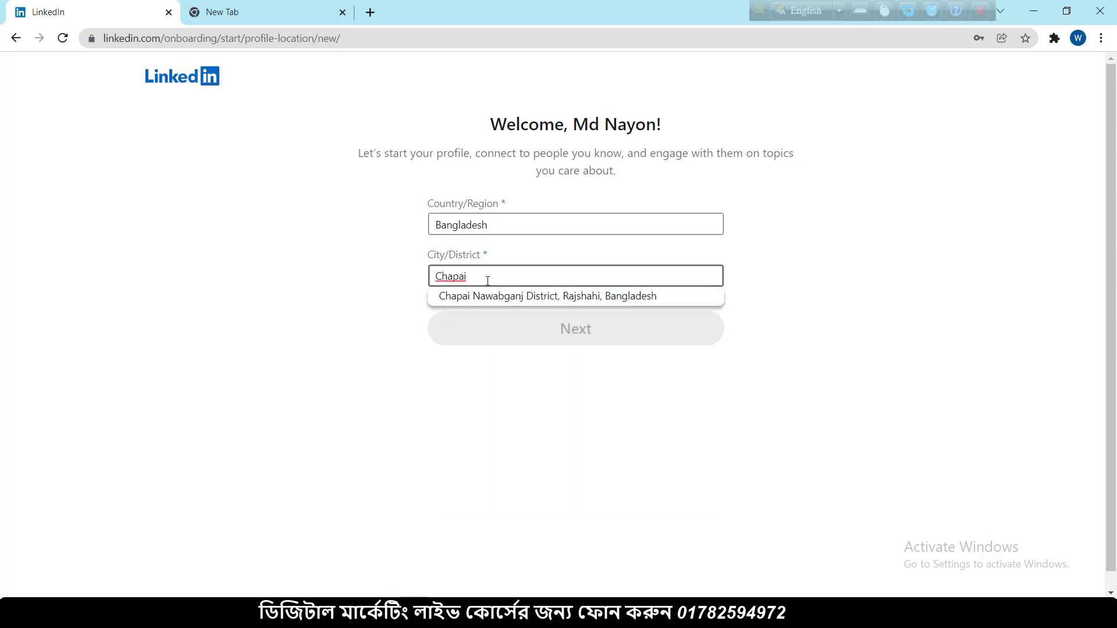
text(pai)
click(634, 297)
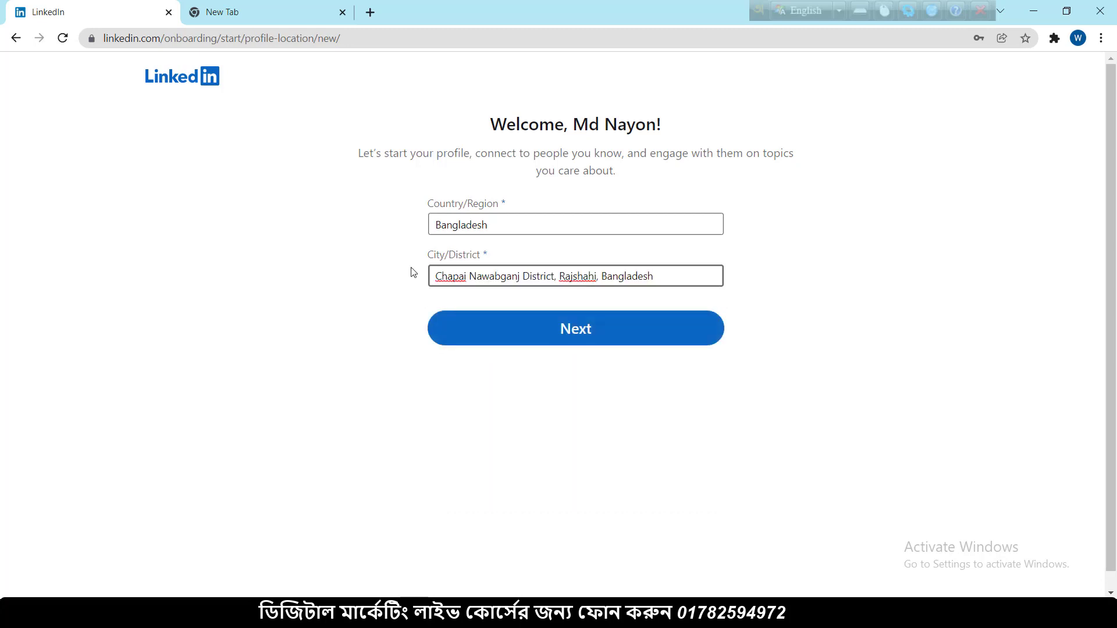
click(575, 333)
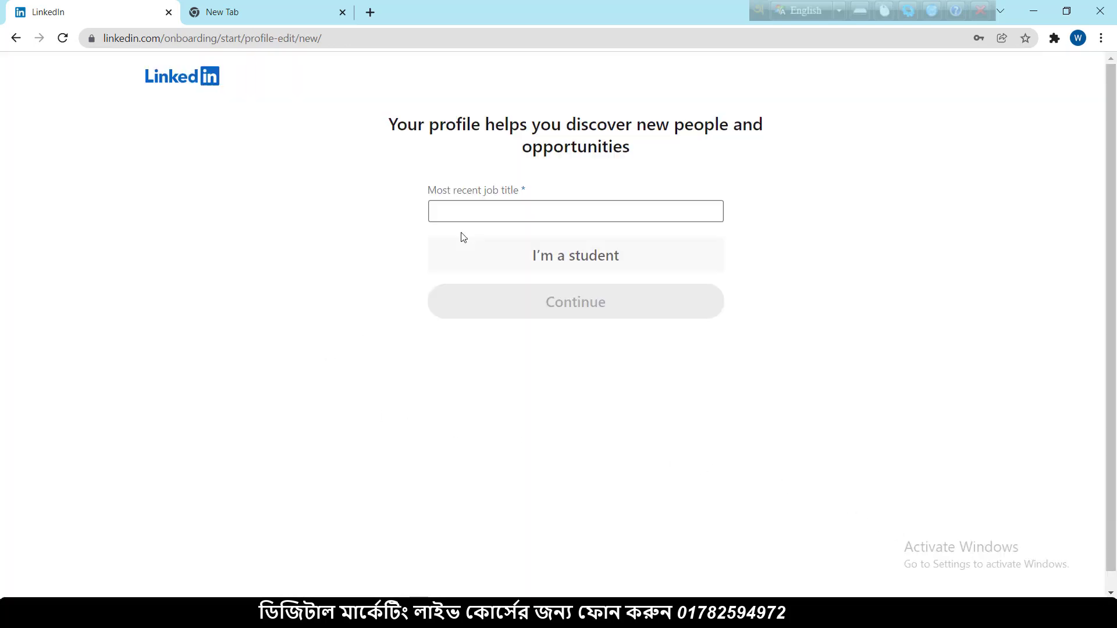
- Set the most recent job title to the suggested Social Media Analyst
click(472, 188)
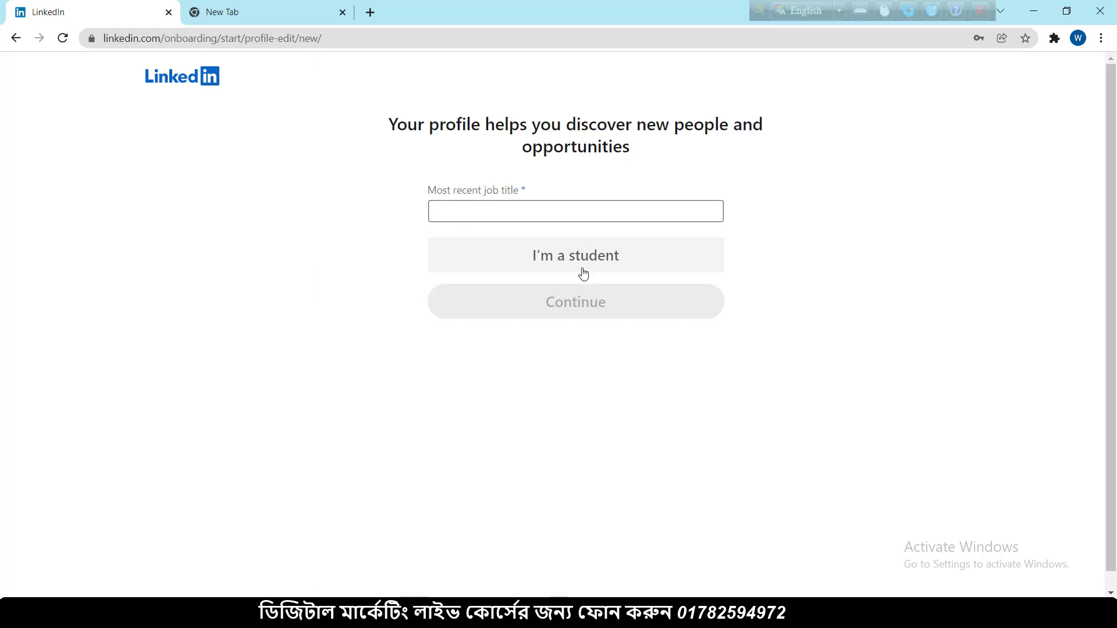
click(547, 204)
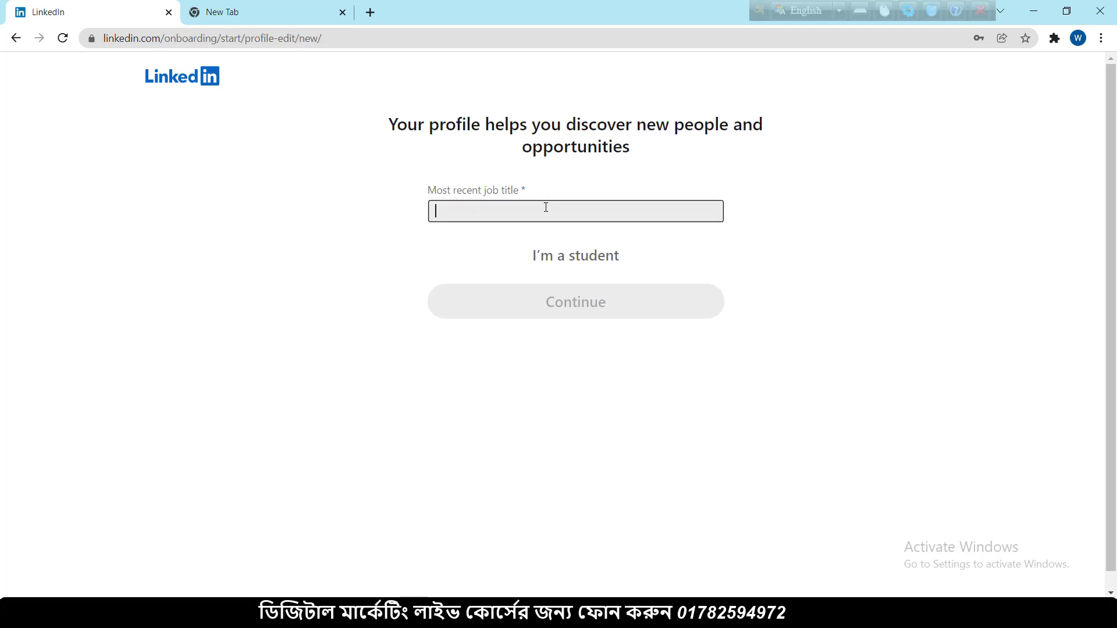
text(Social)
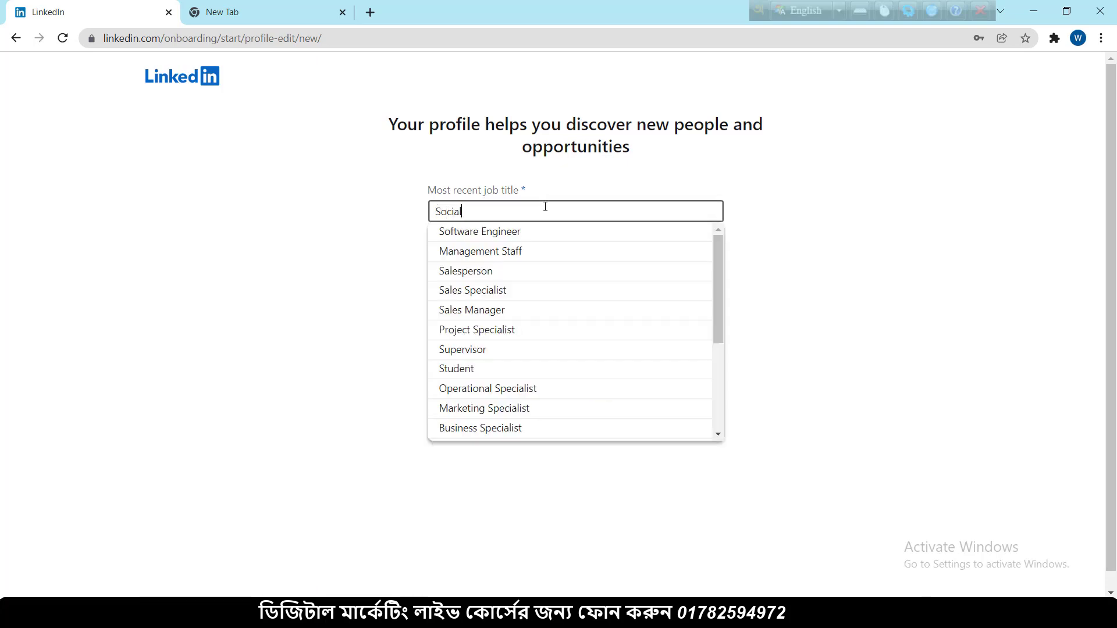
text( Media A)
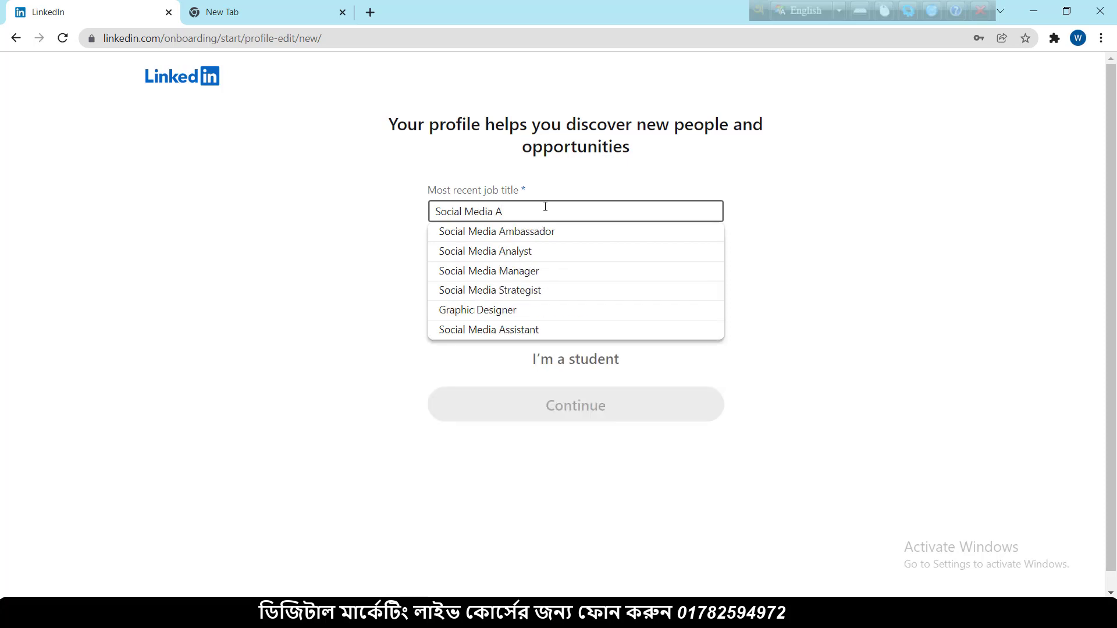
click(566, 252)
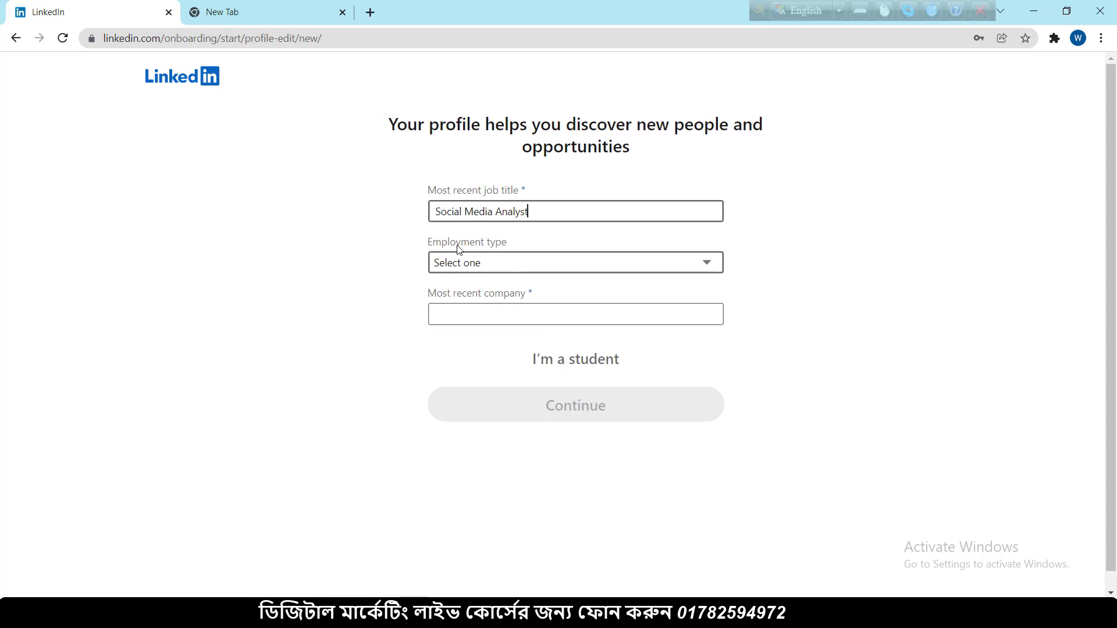
- Set the employment type to Freelance, closing the reopened list of options without changing it
click(488, 264)
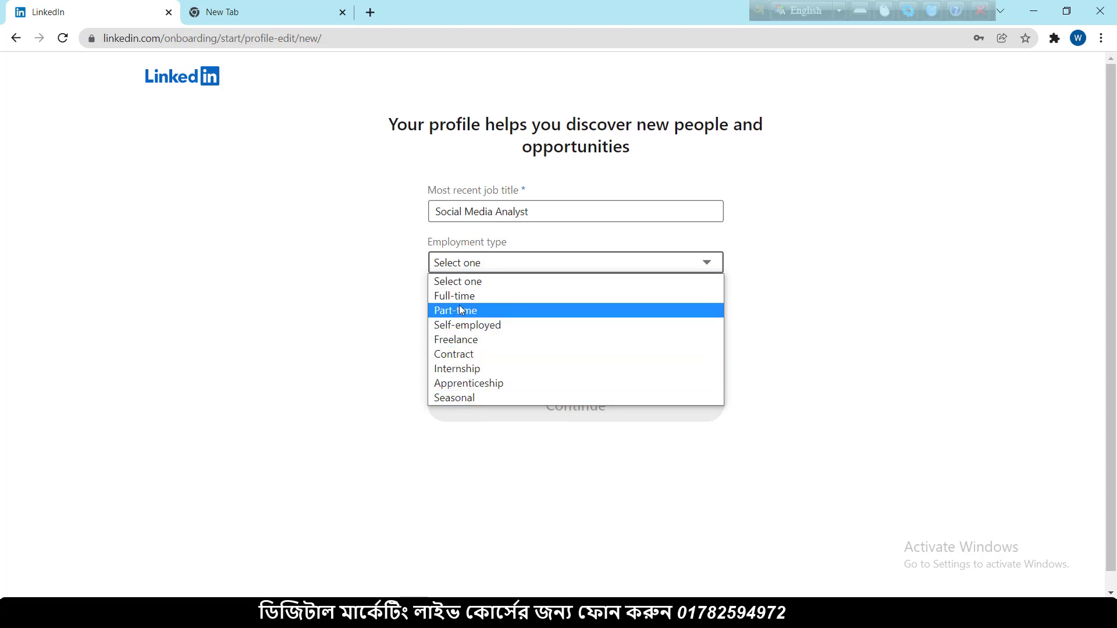
click(468, 342)
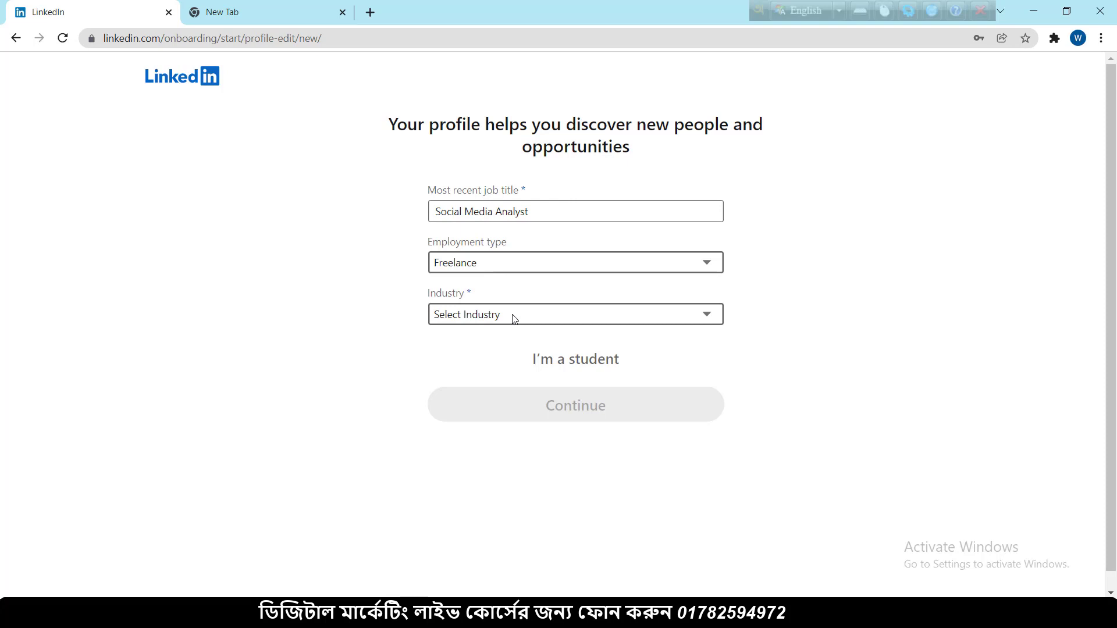
click(531, 262)
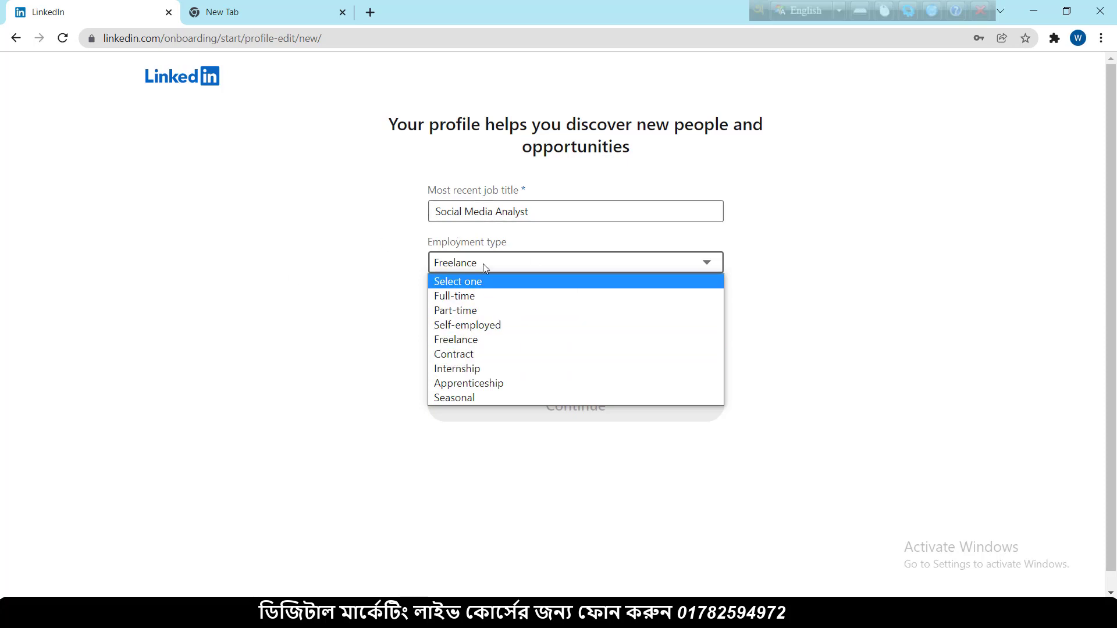
click(352, 299)
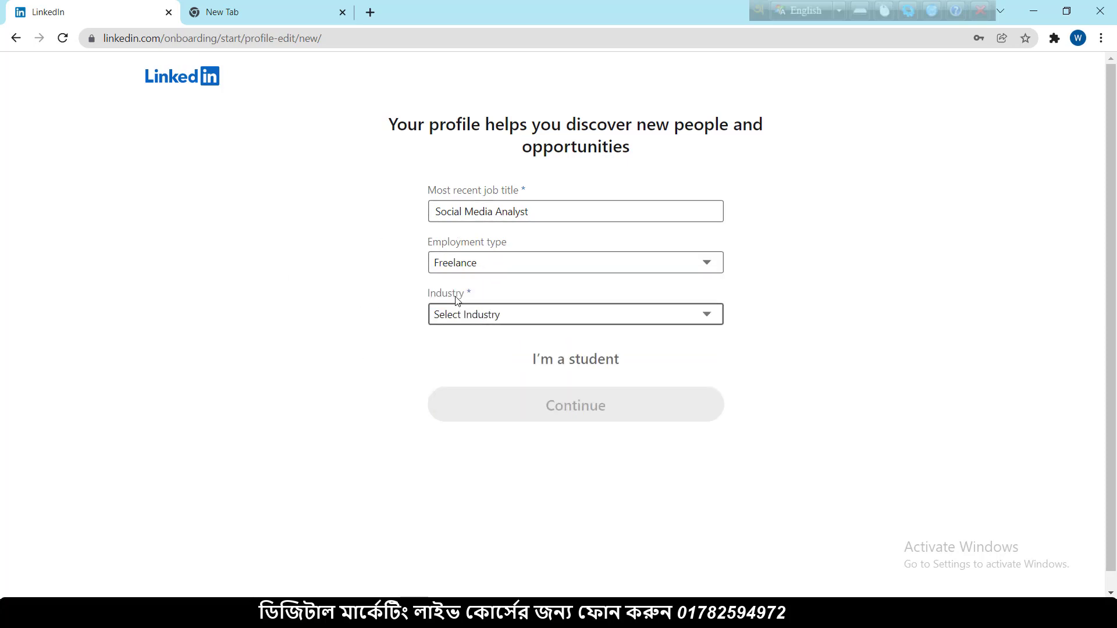
- Choose Internet as the industry and continue to the e-mail confirmation
click(515, 310)
scroll(522, 191, down, 8)
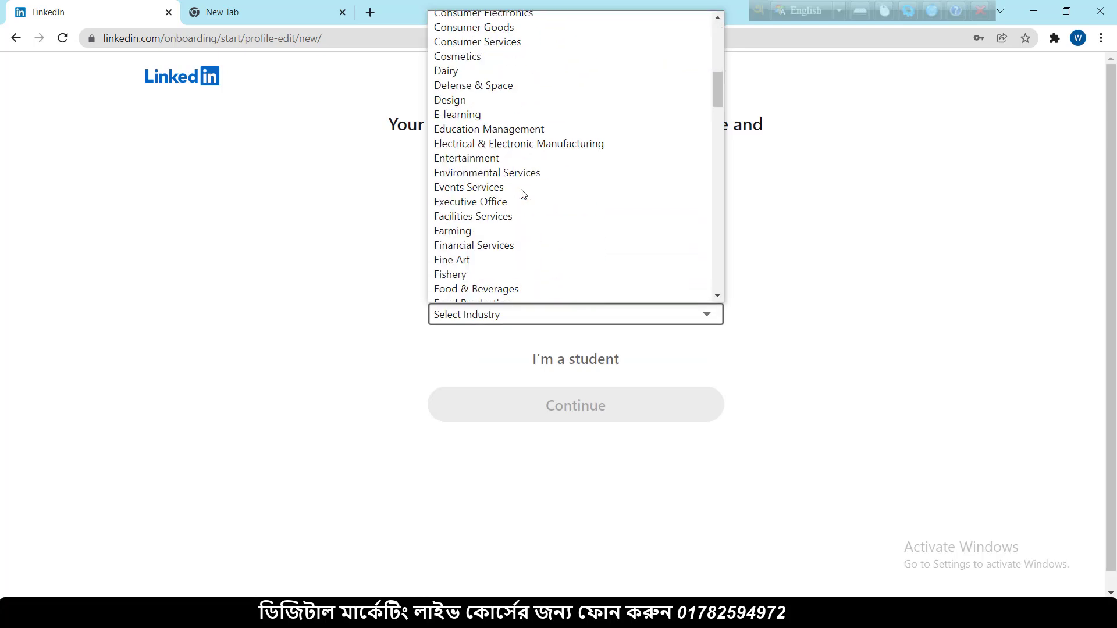
scroll(522, 191, up, 8)
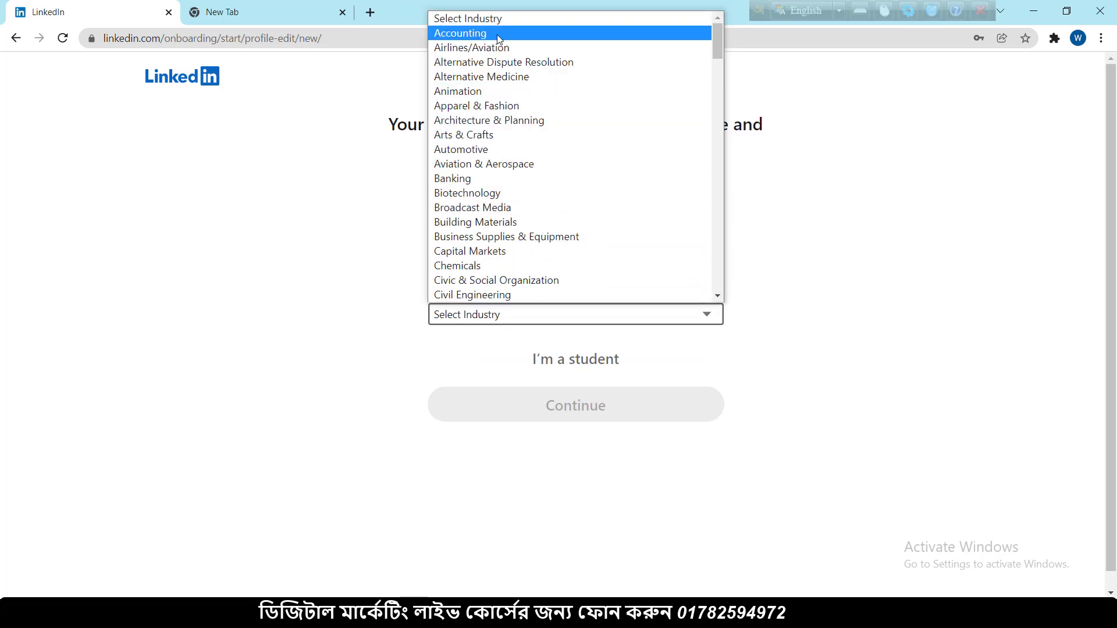
scroll(497, 51, down, 3)
scroll(498, 53, down, 19)
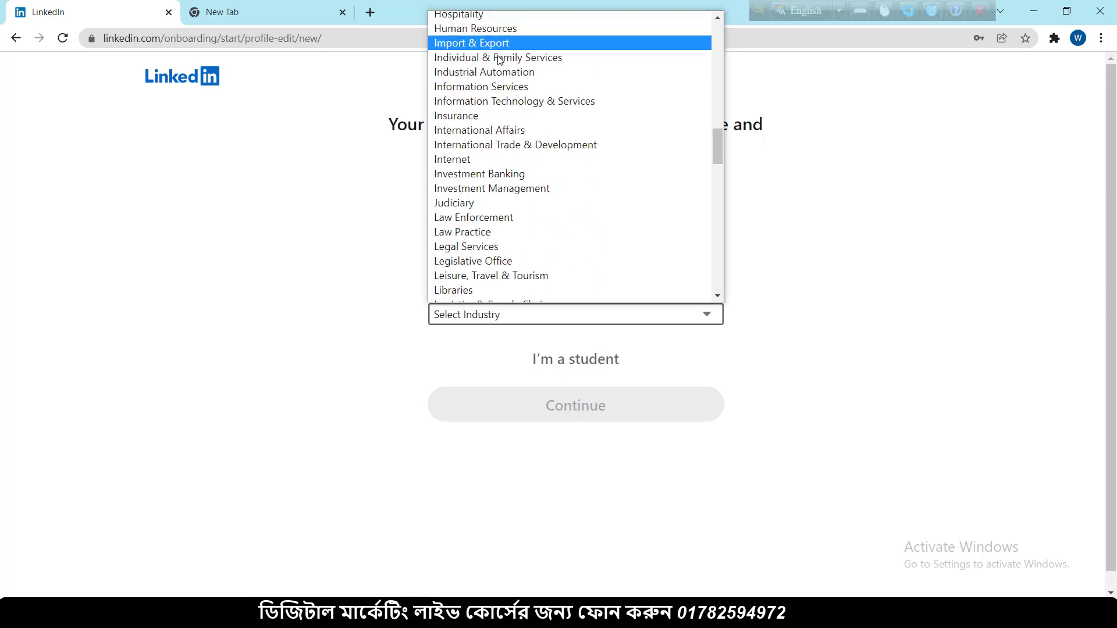
scroll(500, 59, down, 20)
scroll(502, 60, up, 10)
scroll(501, 59, up, 7)
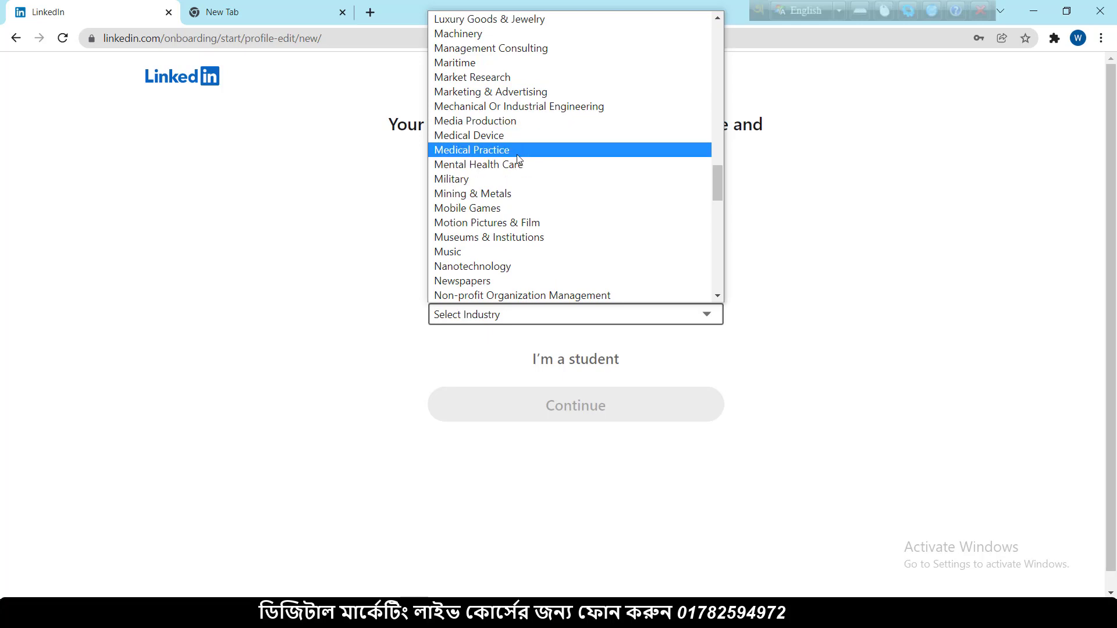
scroll(517, 155, up, 6)
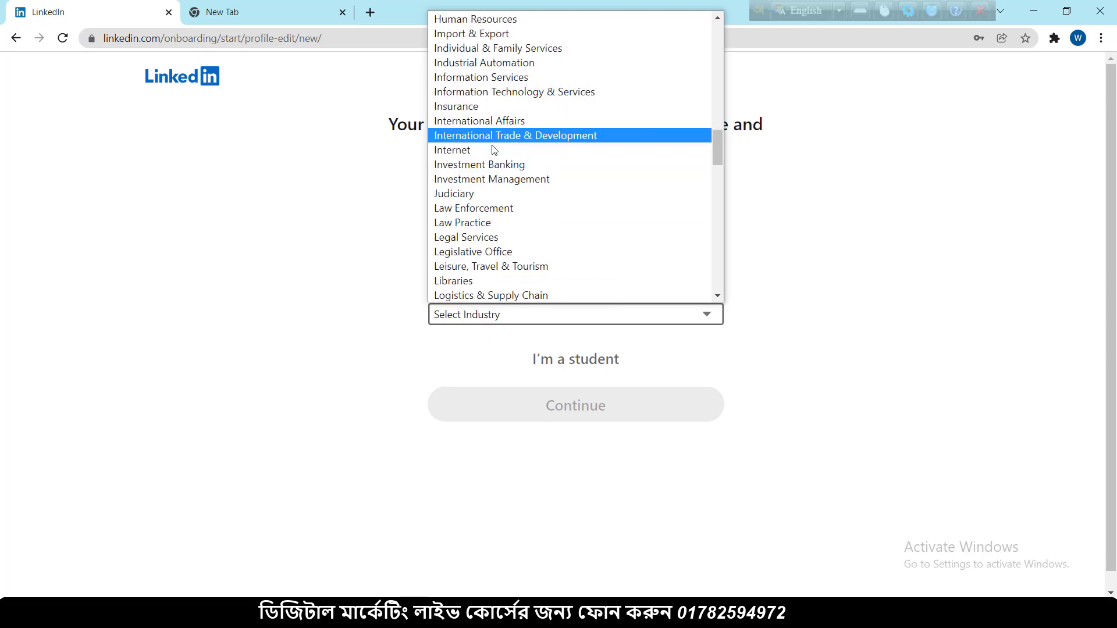
click(498, 151)
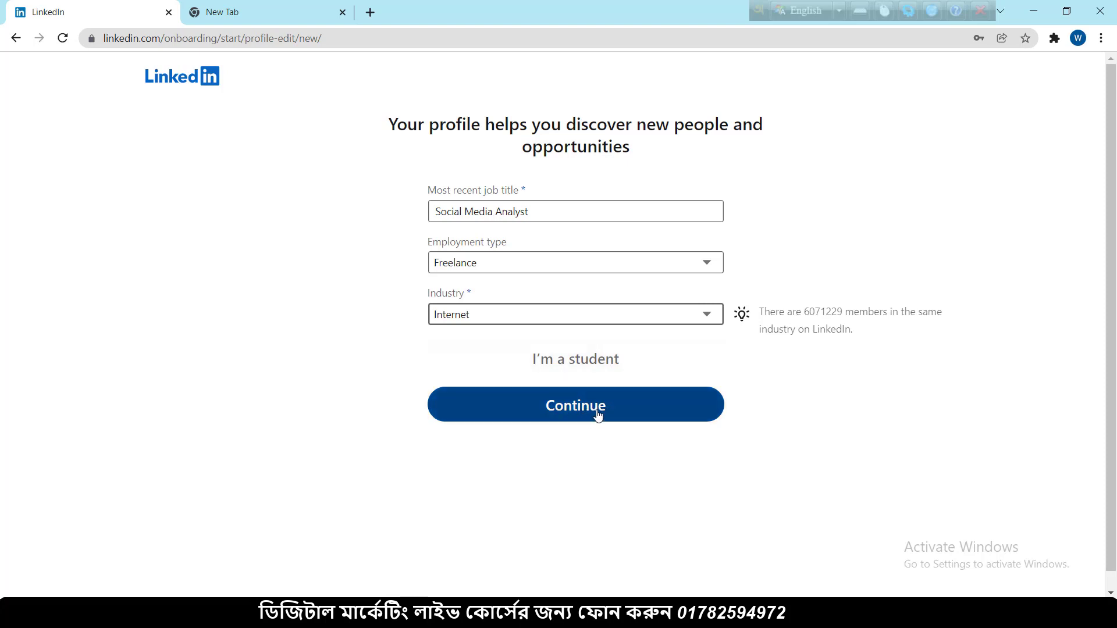
click(568, 419)
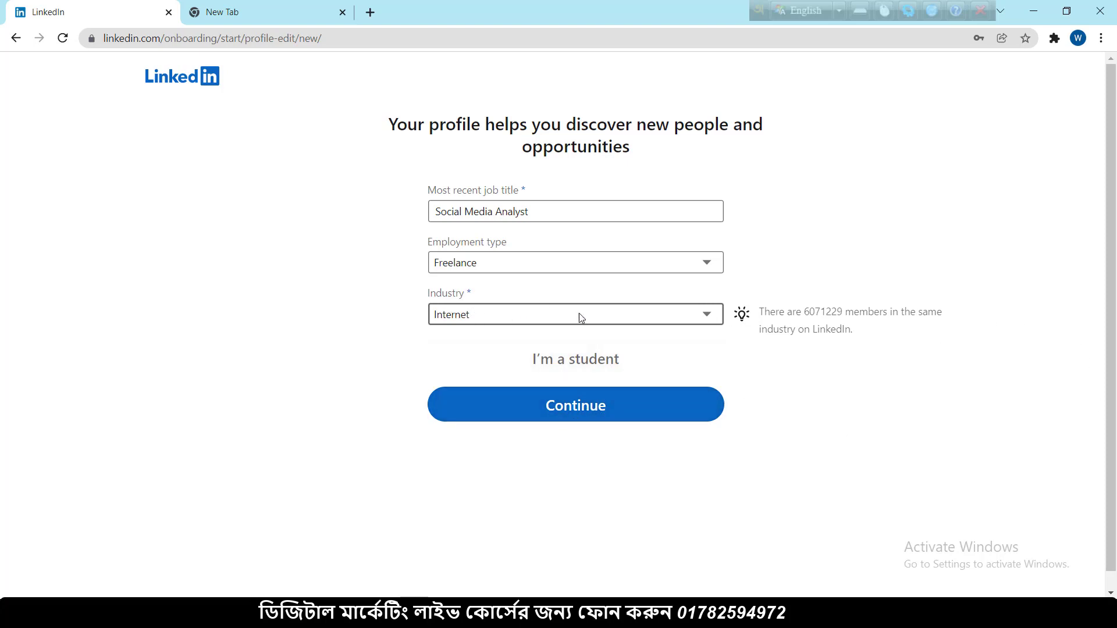
drag(817, 312, 899, 313)
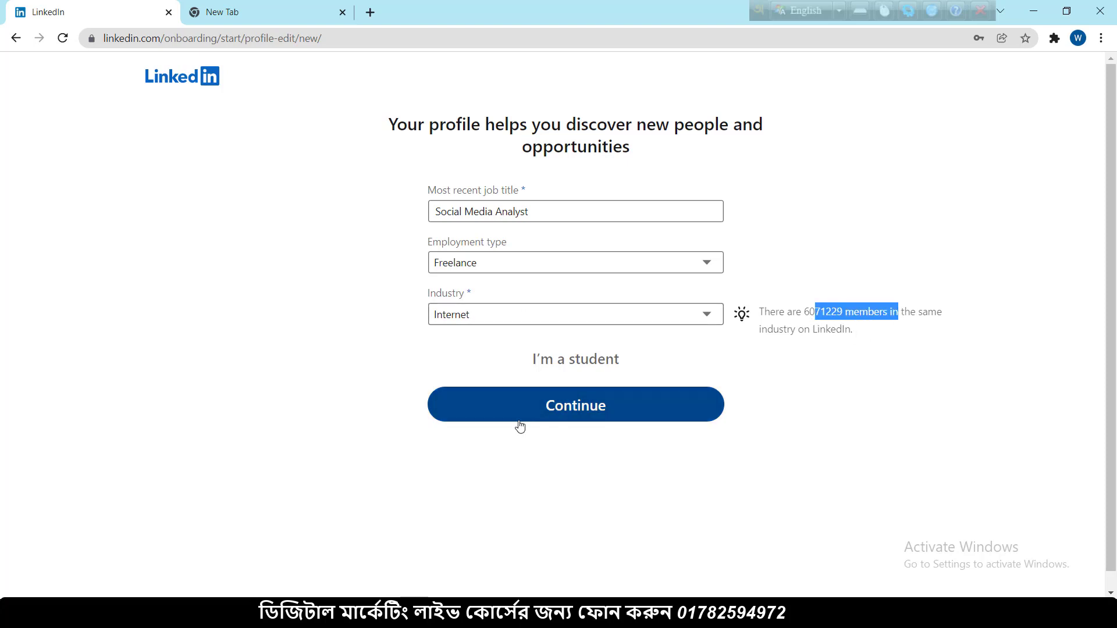
click(687, 416)
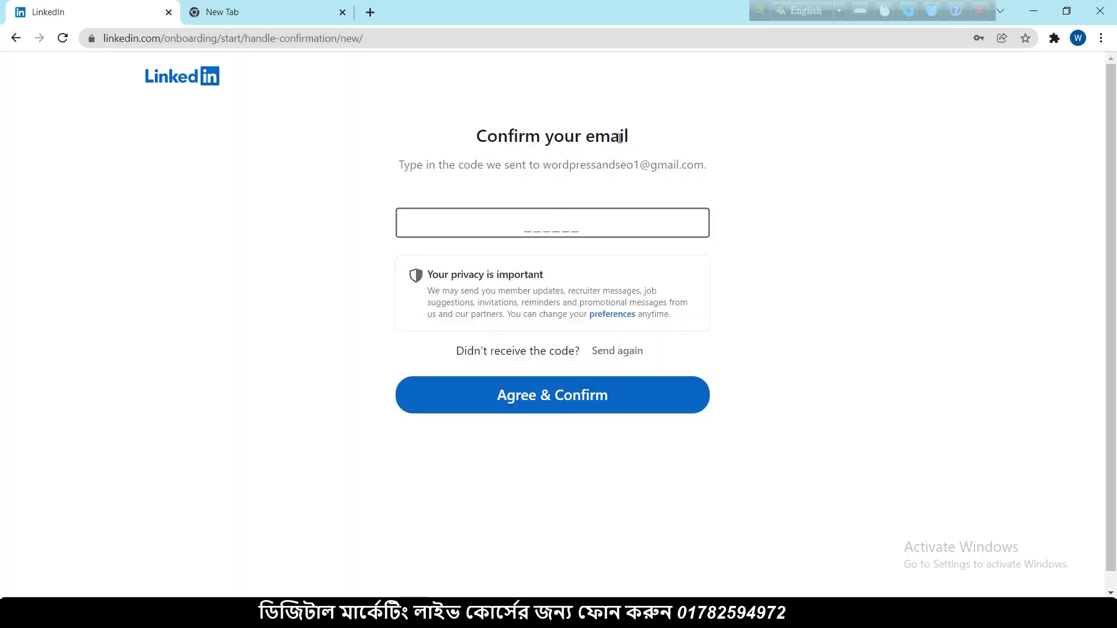
- Switch to Gmail, open LinkedIn's e-mail confirmation message and copy the verification code from it
drag(547, 166, 715, 174)
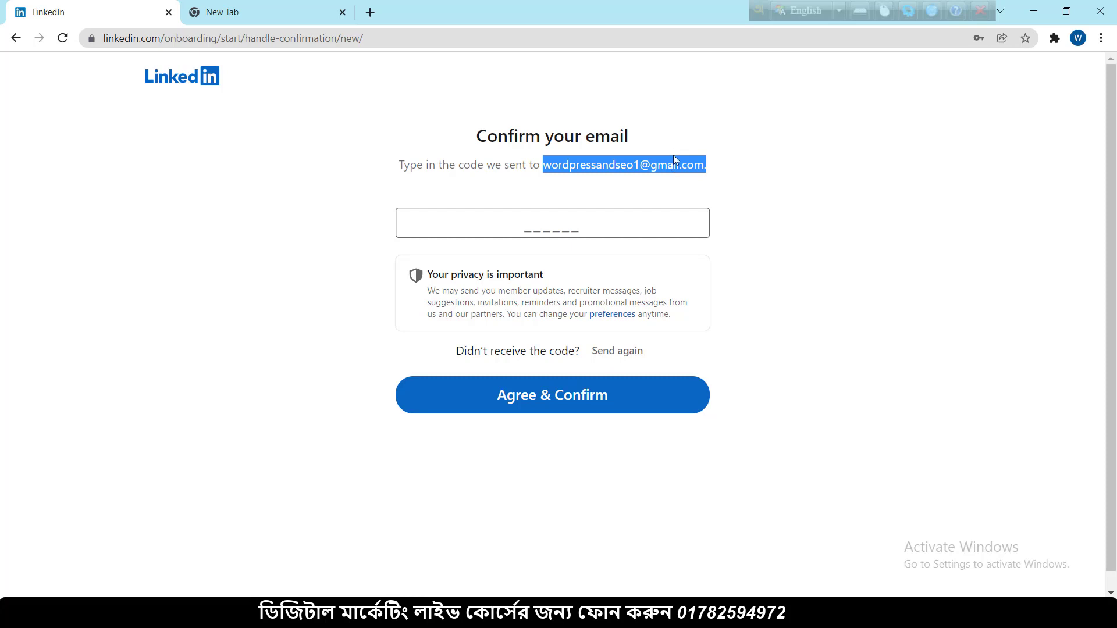
click(227, 12)
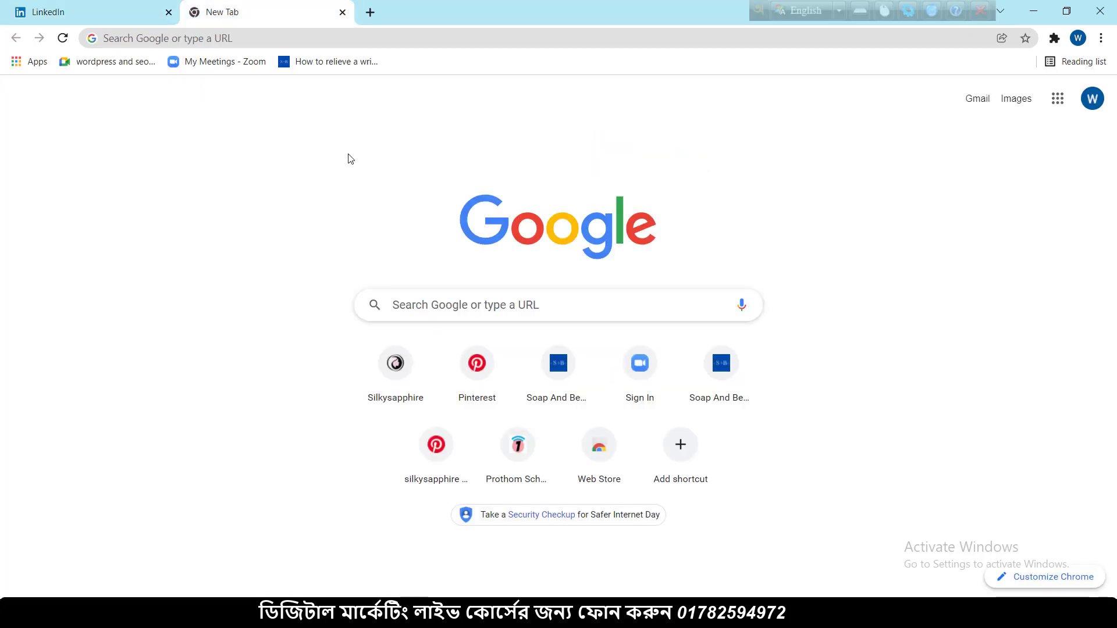
click(982, 100)
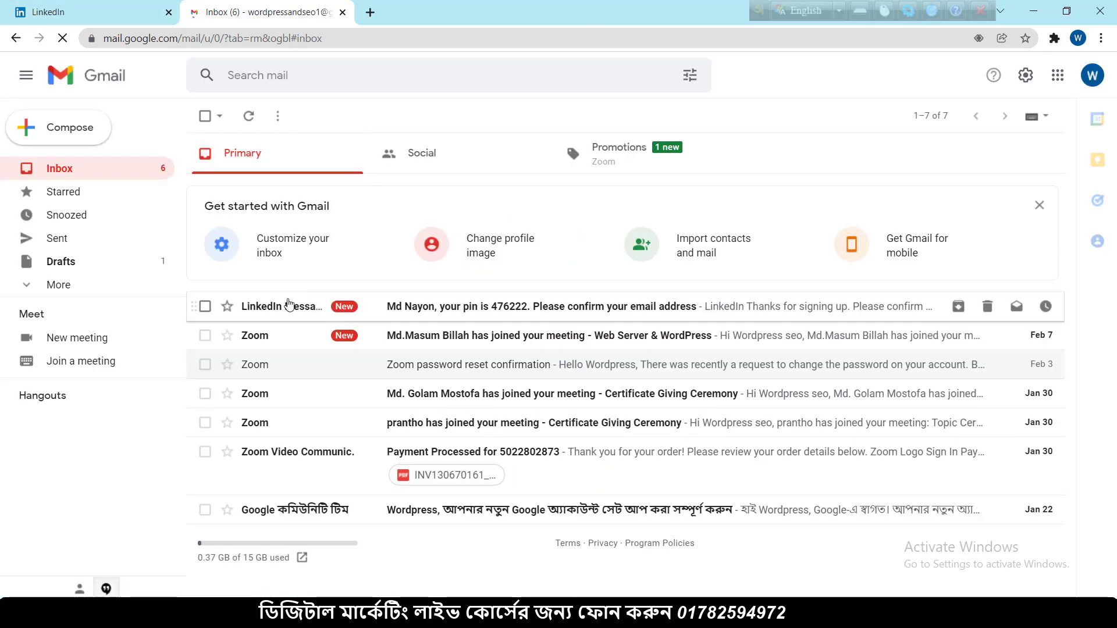
click(516, 302)
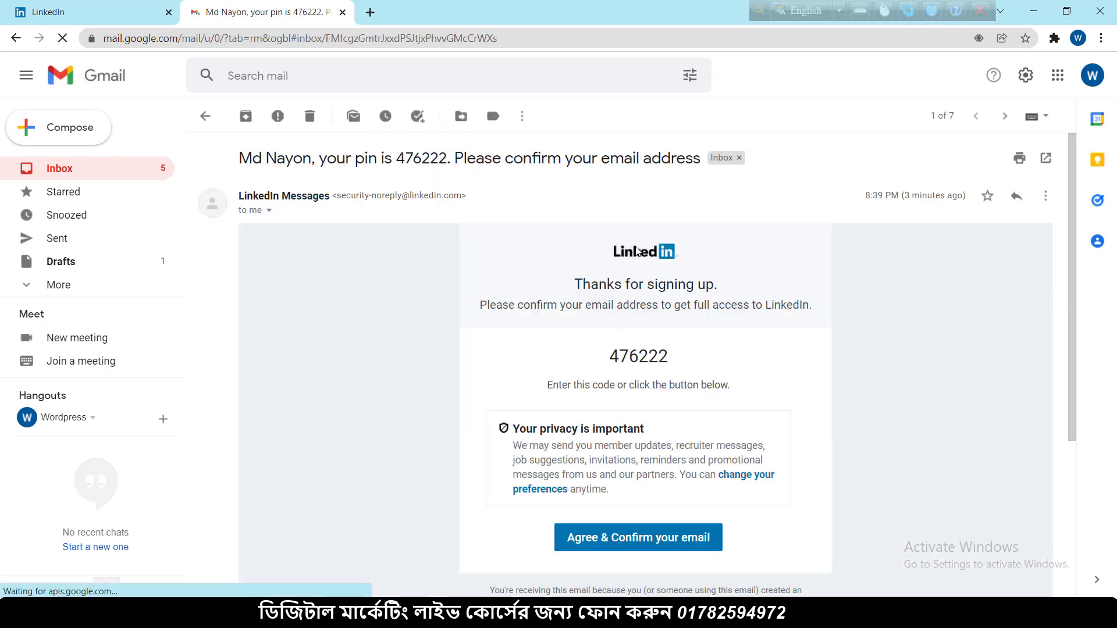
double_click(620, 353)
key(ctrl+c)
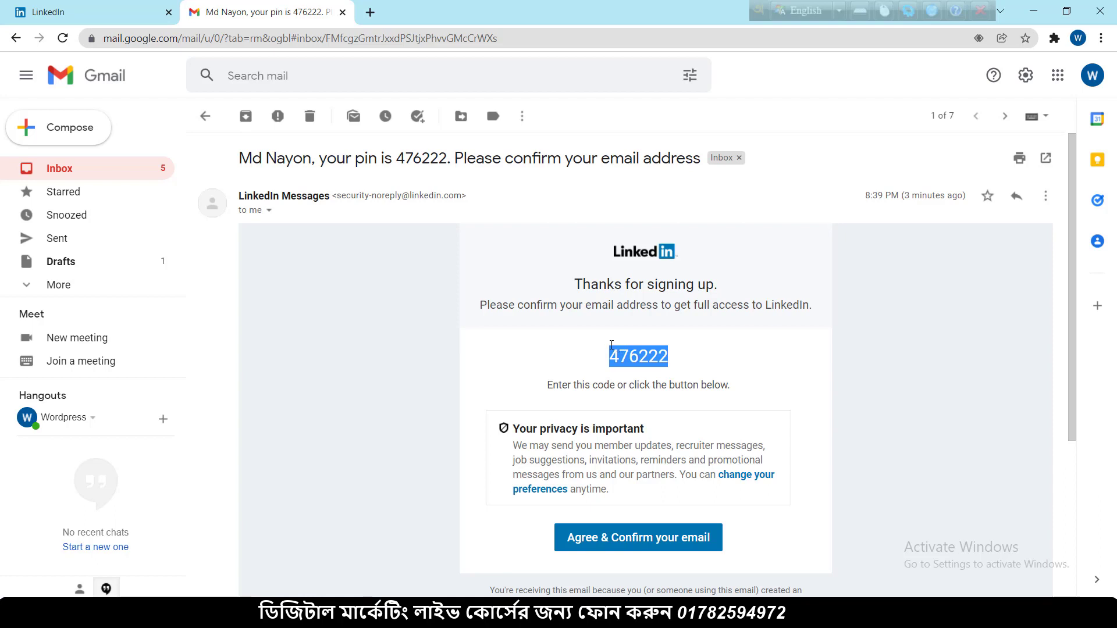
- Return to LinkedIn, paste the copied verification code into the code field and confirm the e-mail address
click(88, 12)
click(501, 217)
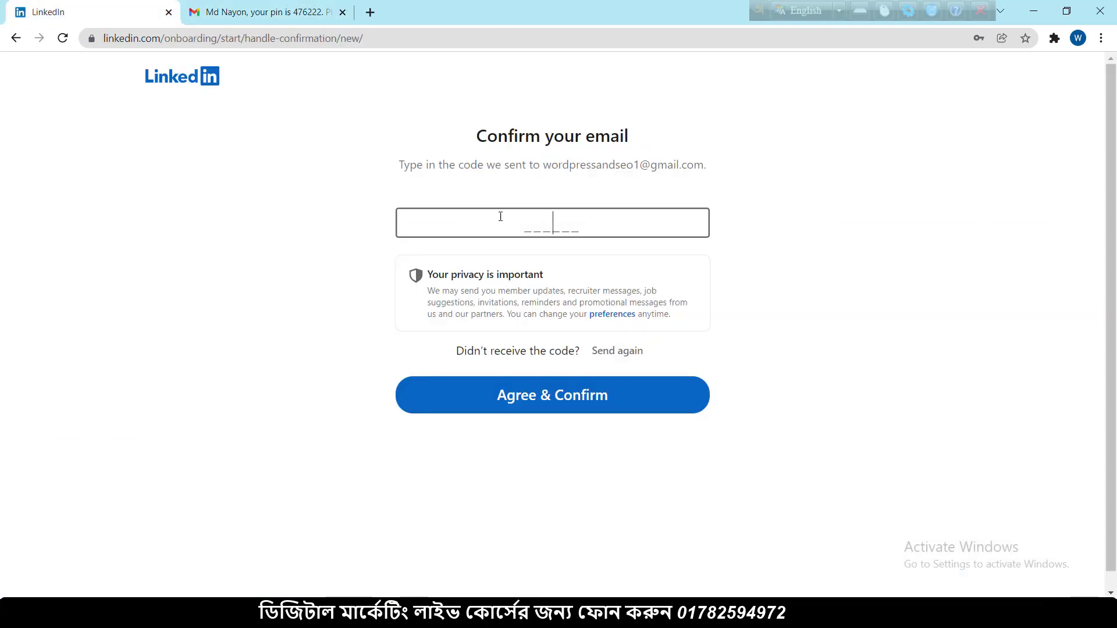
key(ctrl+v)
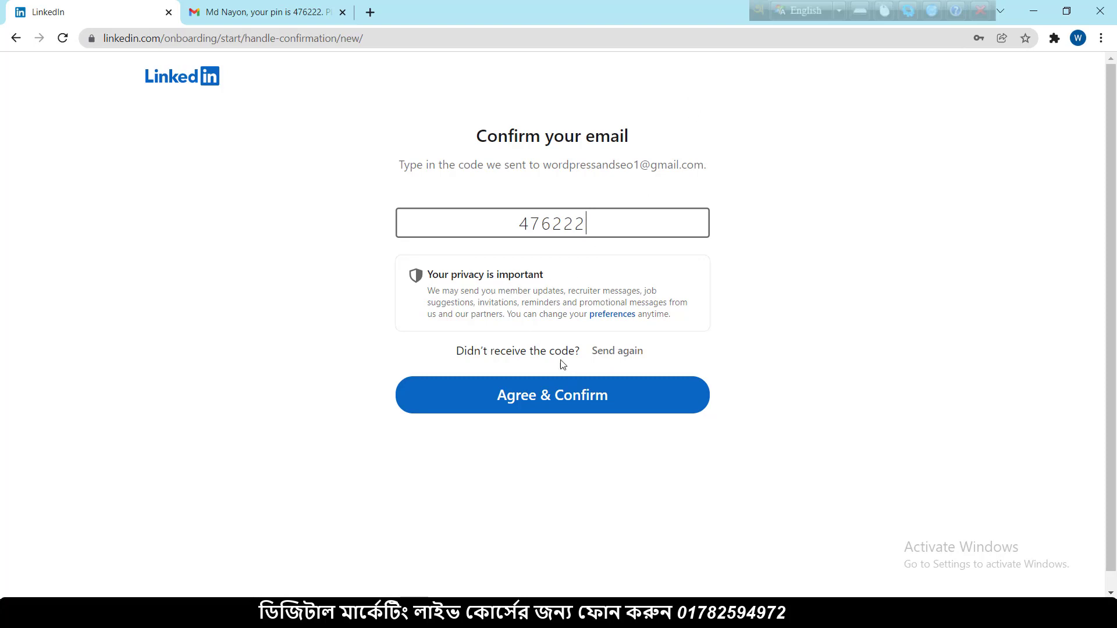
click(564, 401)
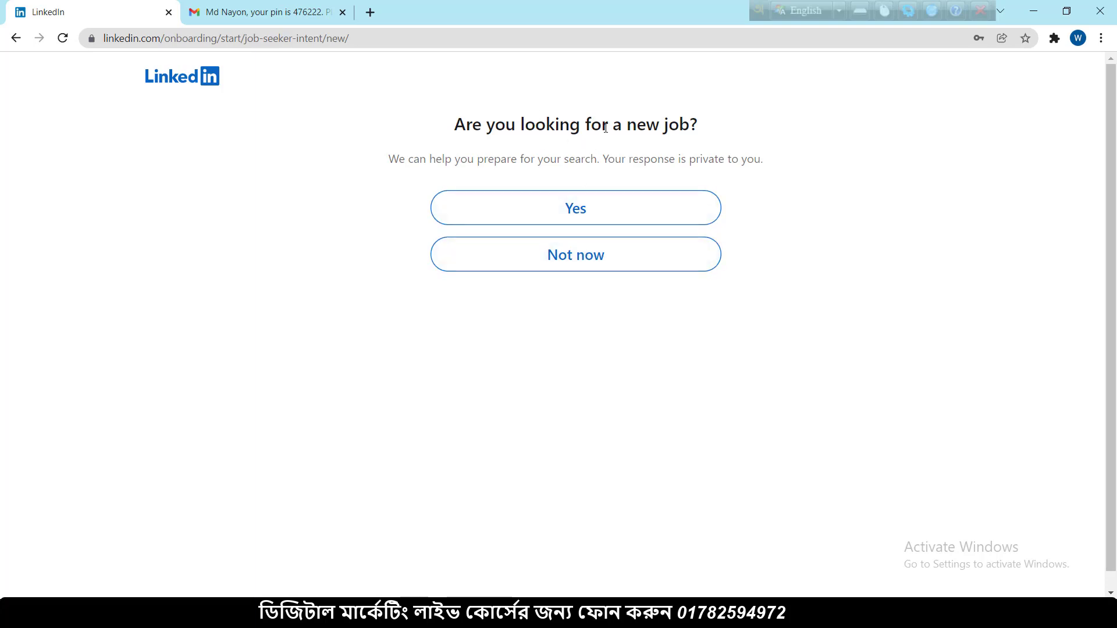
- Answer Yes to the question about looking for a new job
right_click(529, 169)
drag(510, 170, 516, 169)
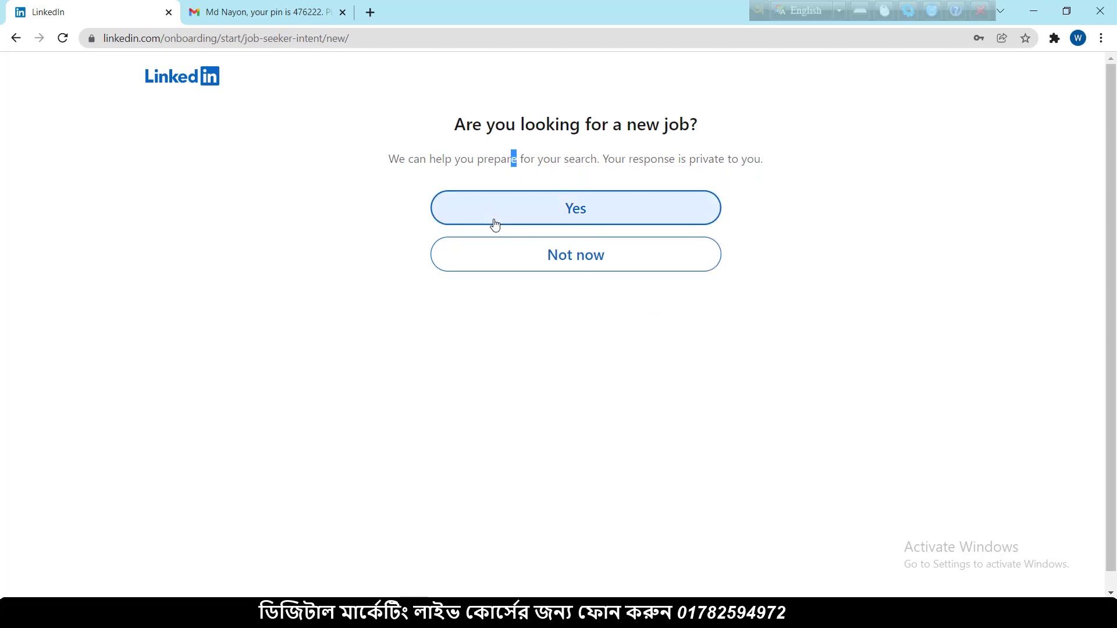
click(605, 213)
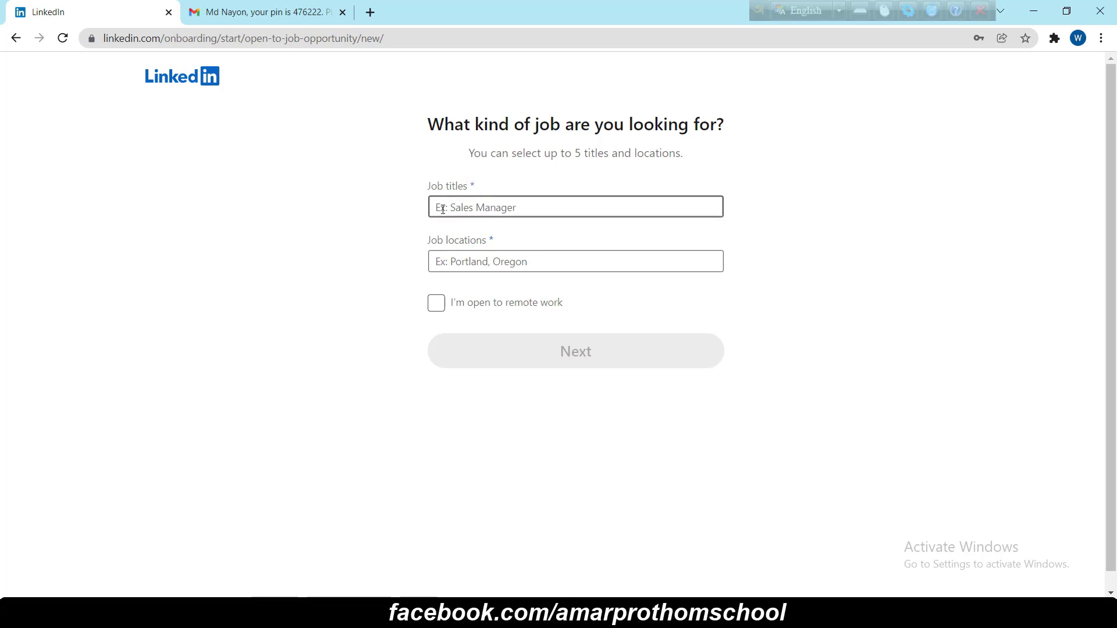
- Add Advertising Specialist, Advertising Manager and Marketing Advertising Specialist as the desired job titles
click(484, 206)
text(Advertis)
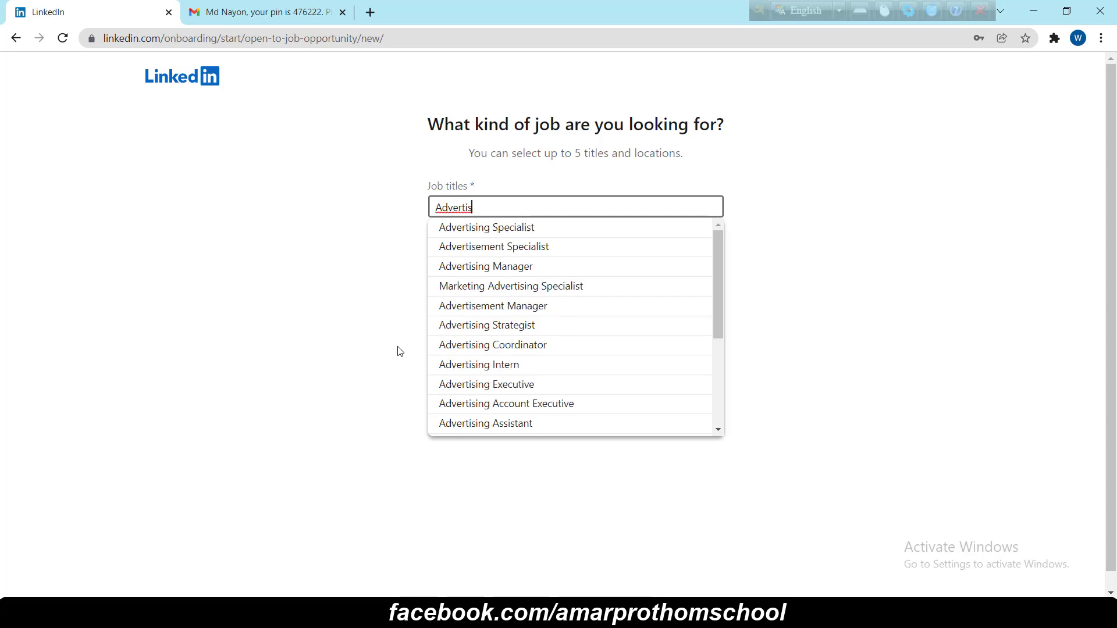
click(504, 227)
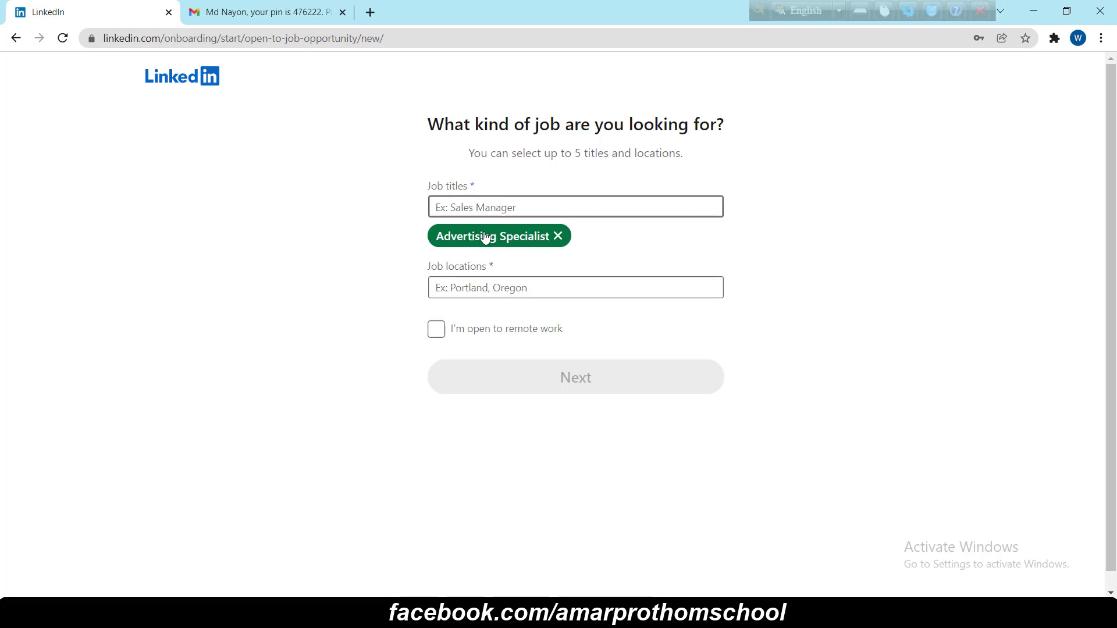
text(Ad)
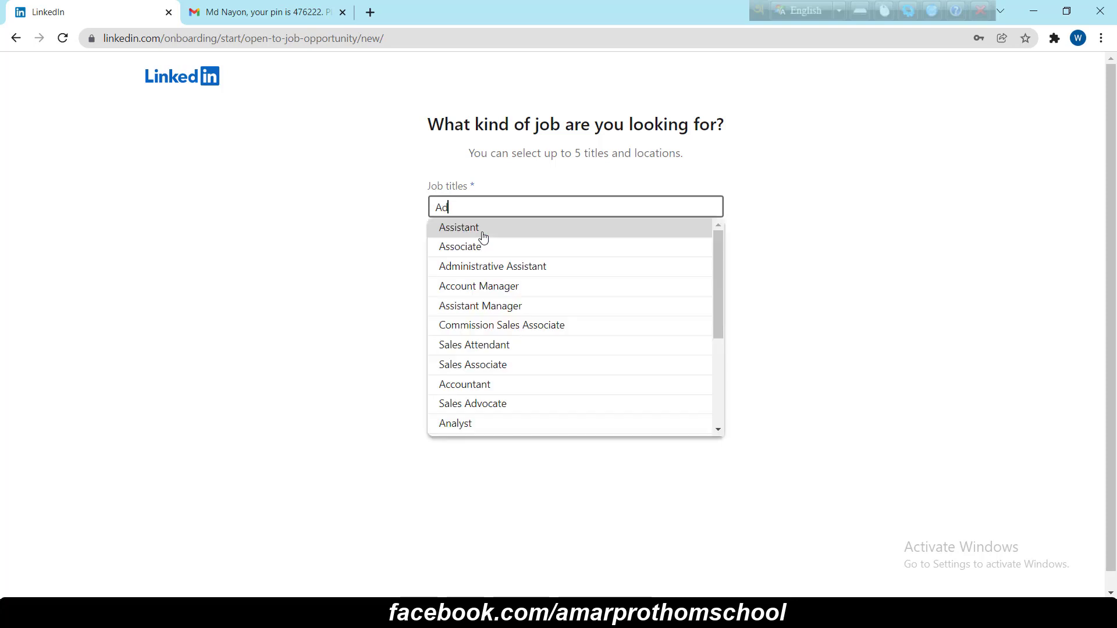
text(verti)
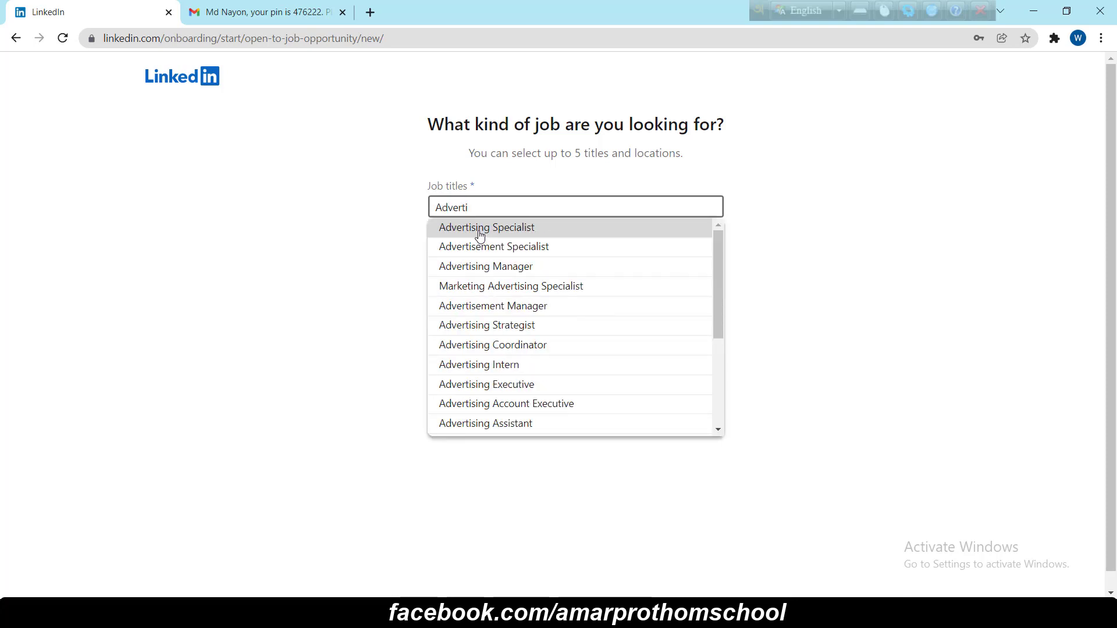
click(509, 266)
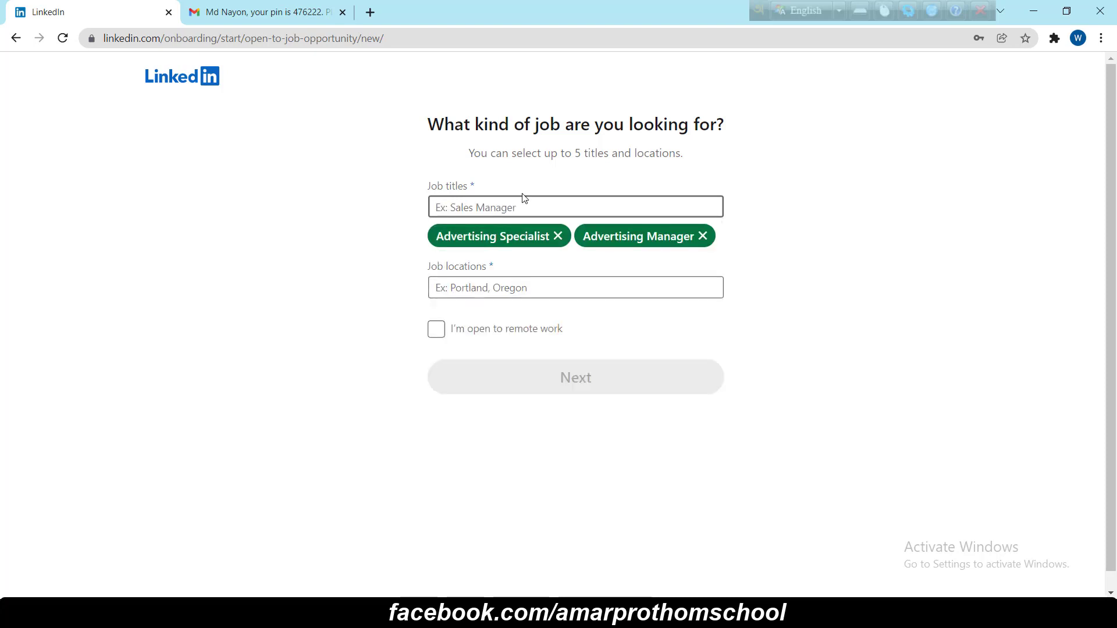
text(Advertisi)
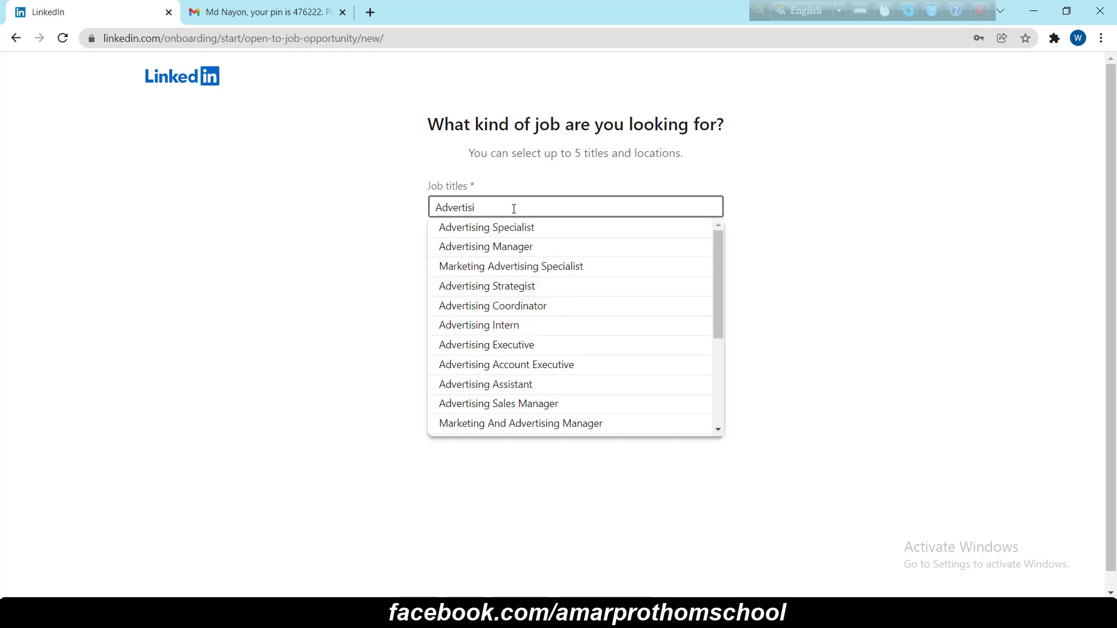
click(532, 269)
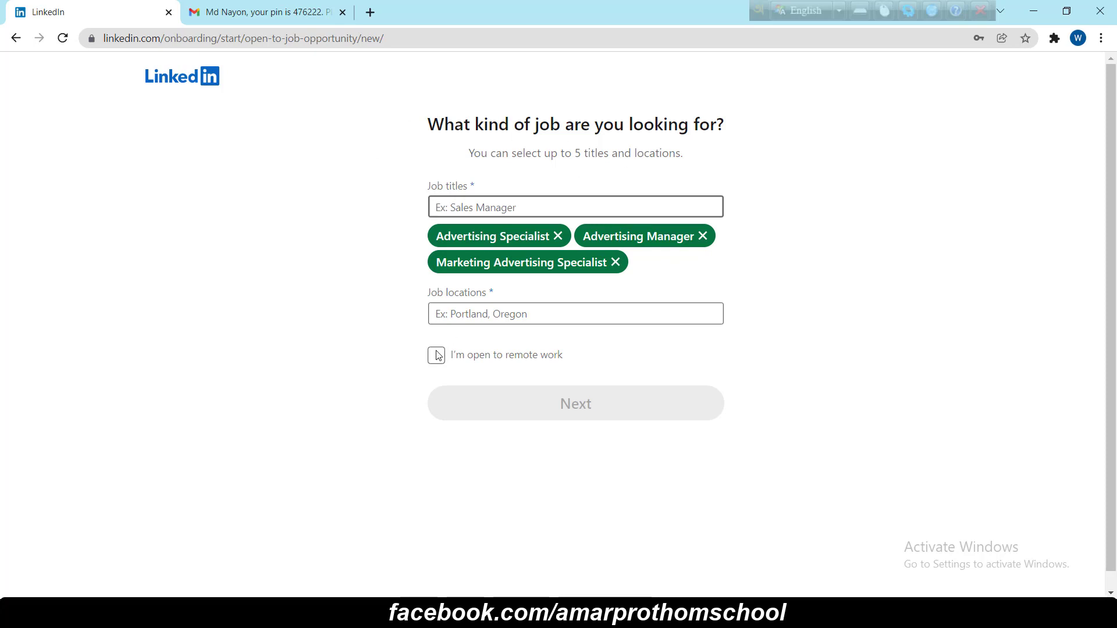
- Add United States, United Kingdom and Germany as job locations and submit the preferences with remote work enabled
click(504, 314)
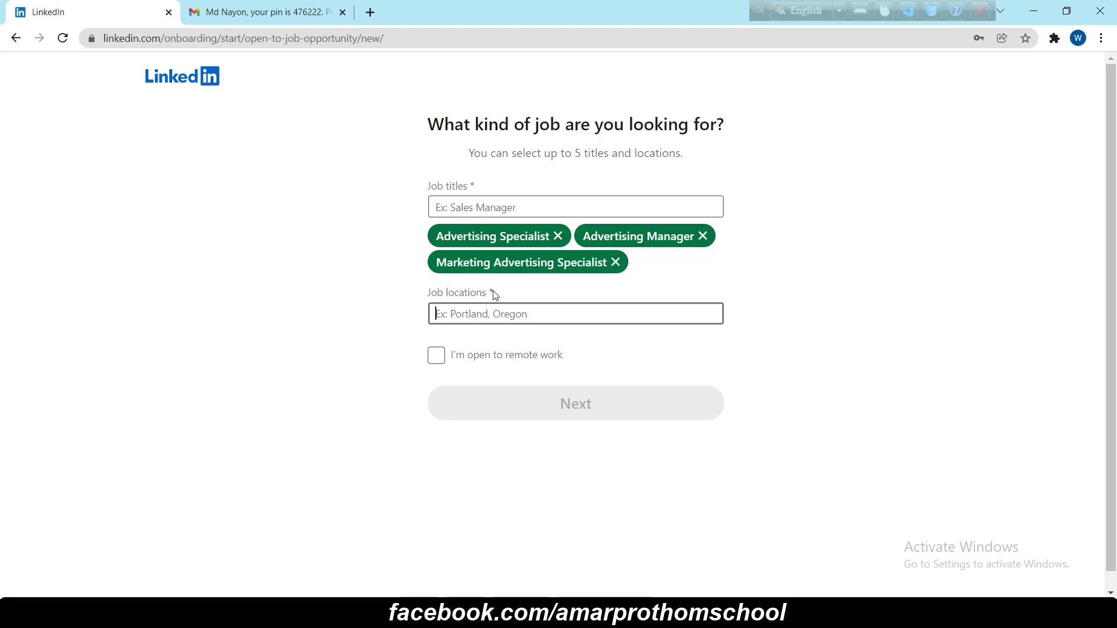
text(Unites)
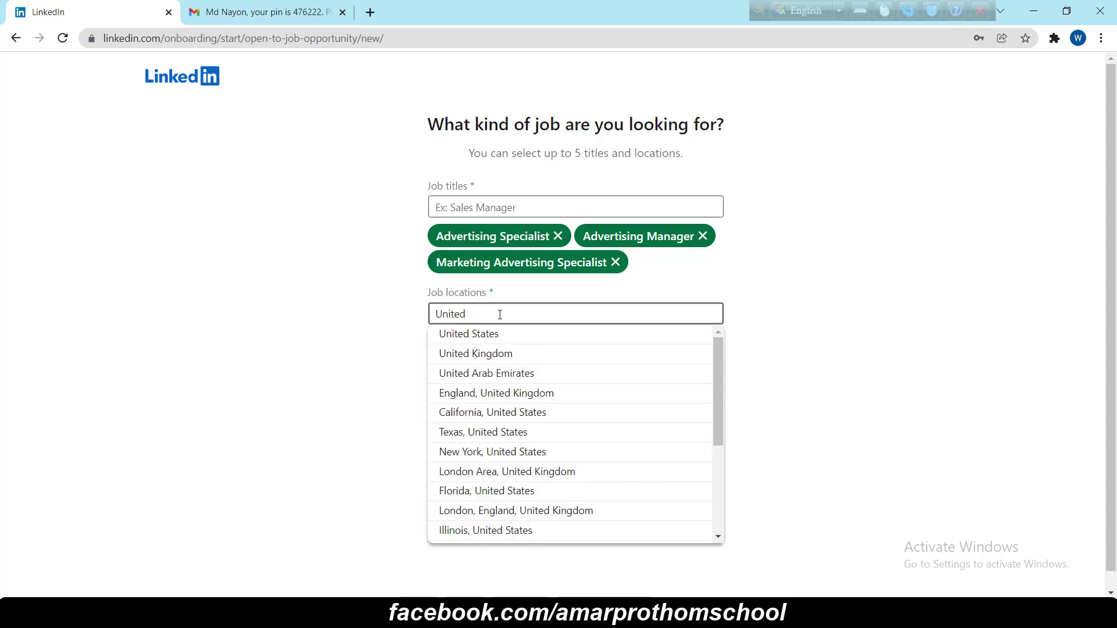
click(496, 333)
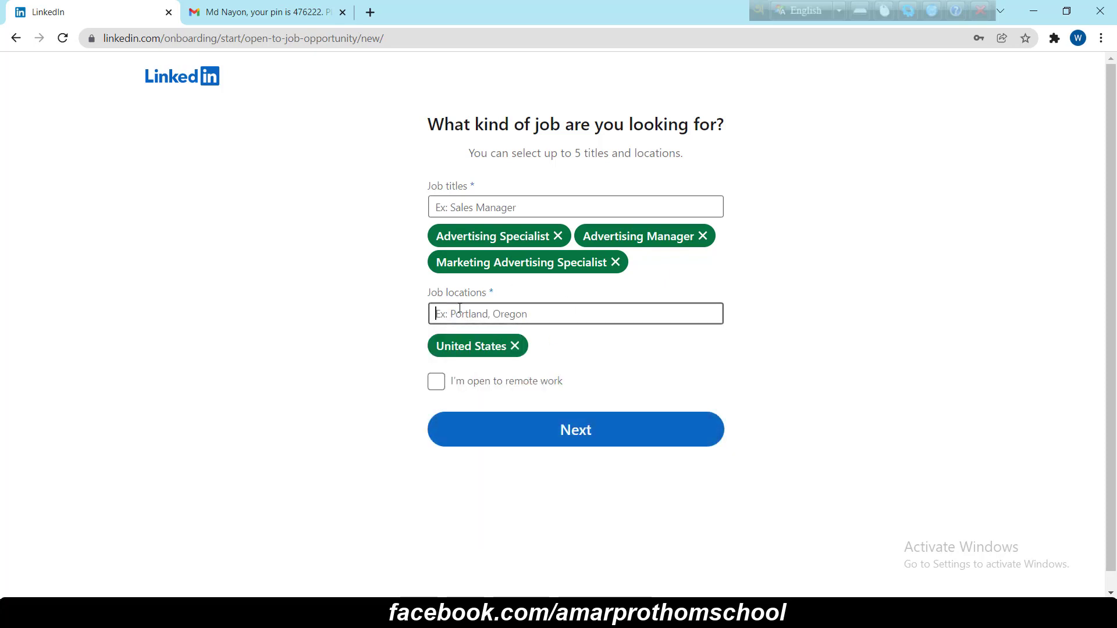
text(Unite)
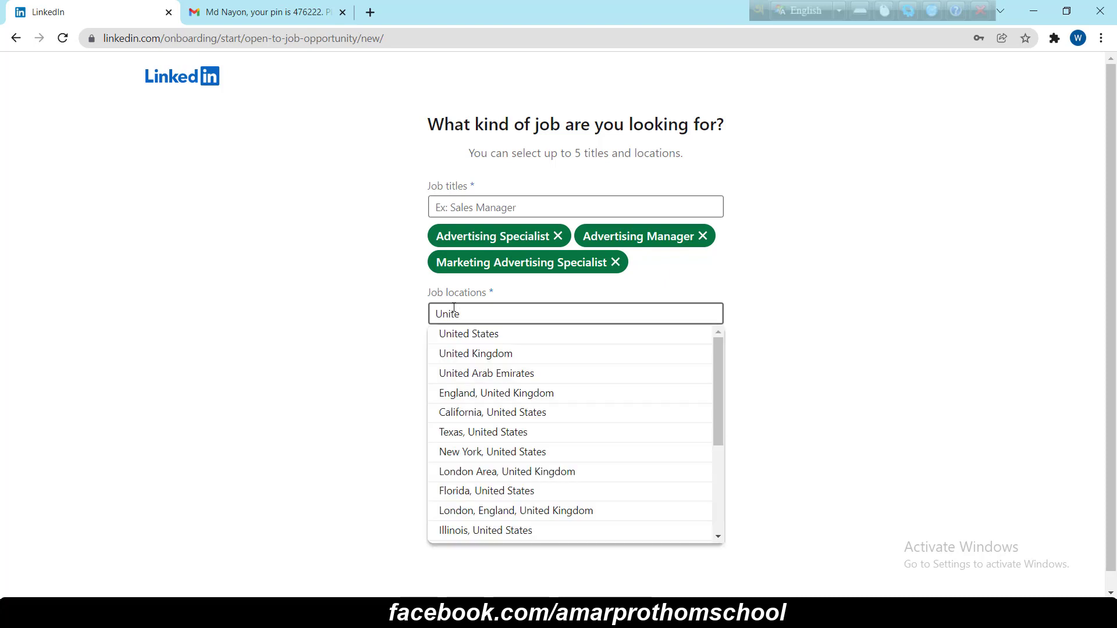
click(511, 355)
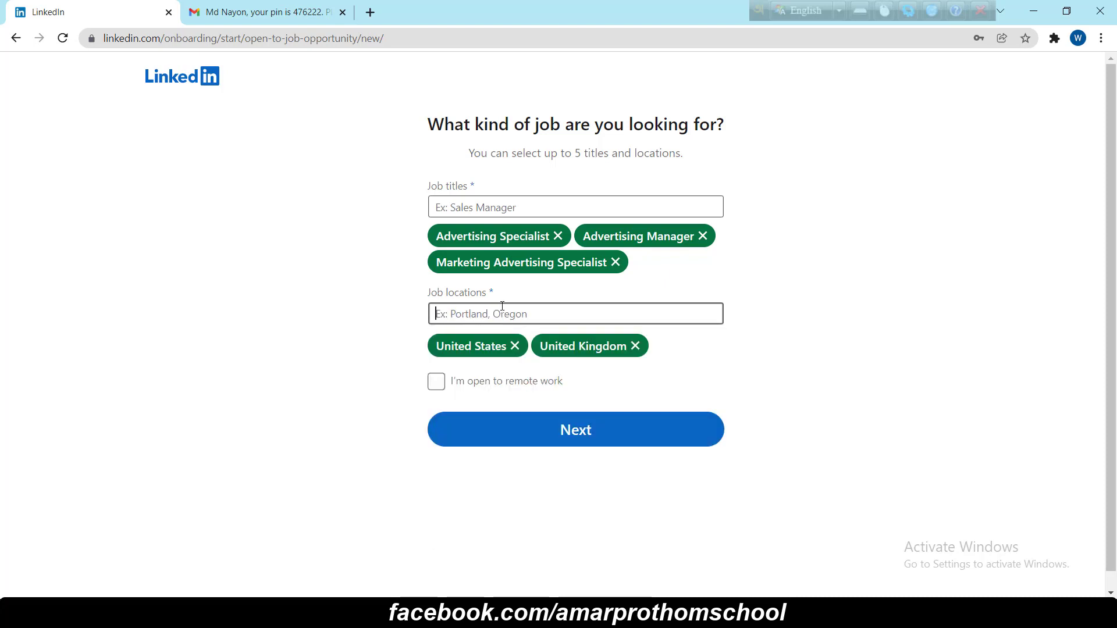
text(Germ)
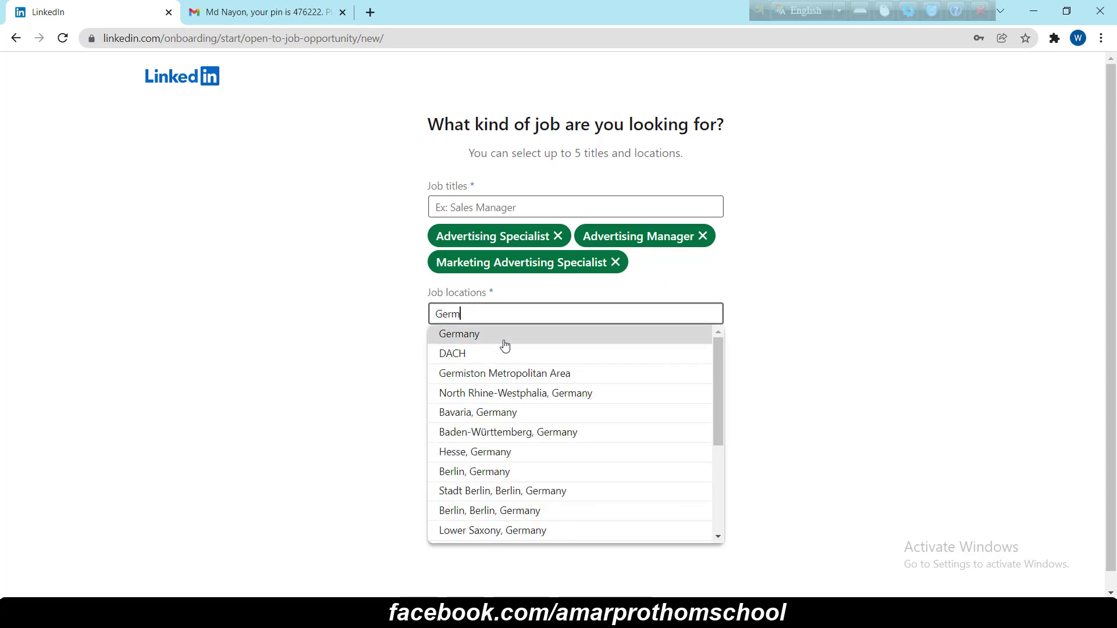
click(503, 338)
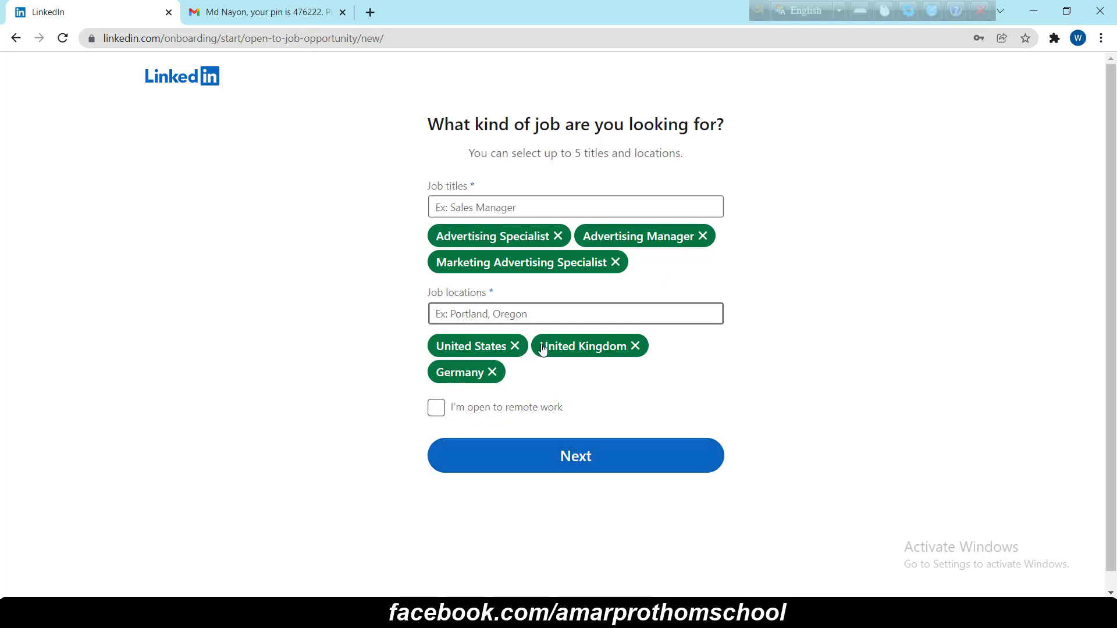
click(437, 412)
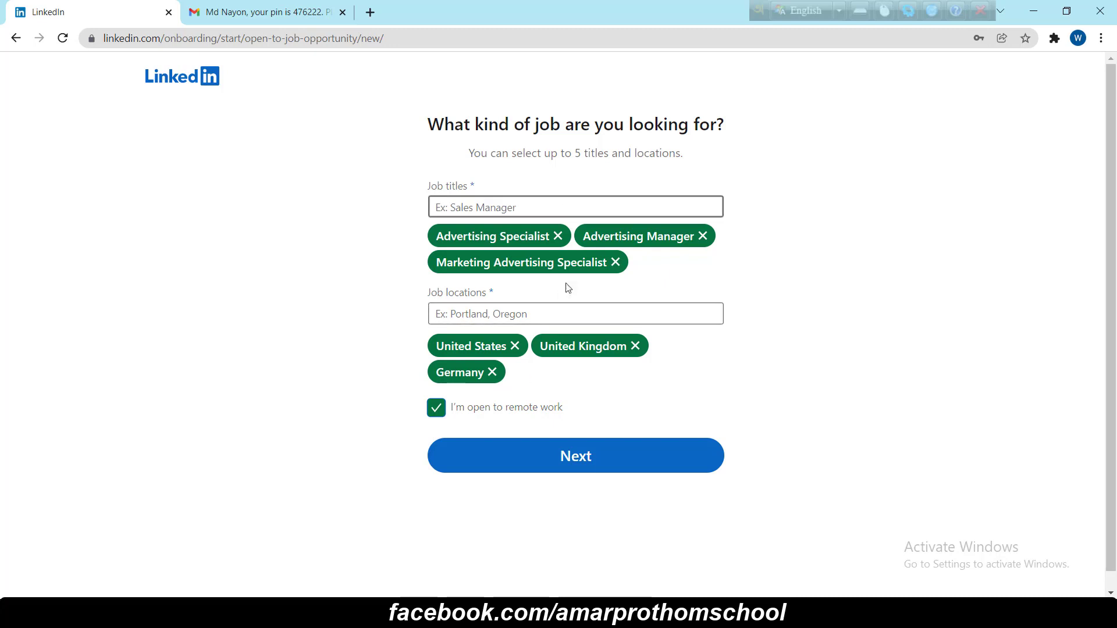
click(589, 459)
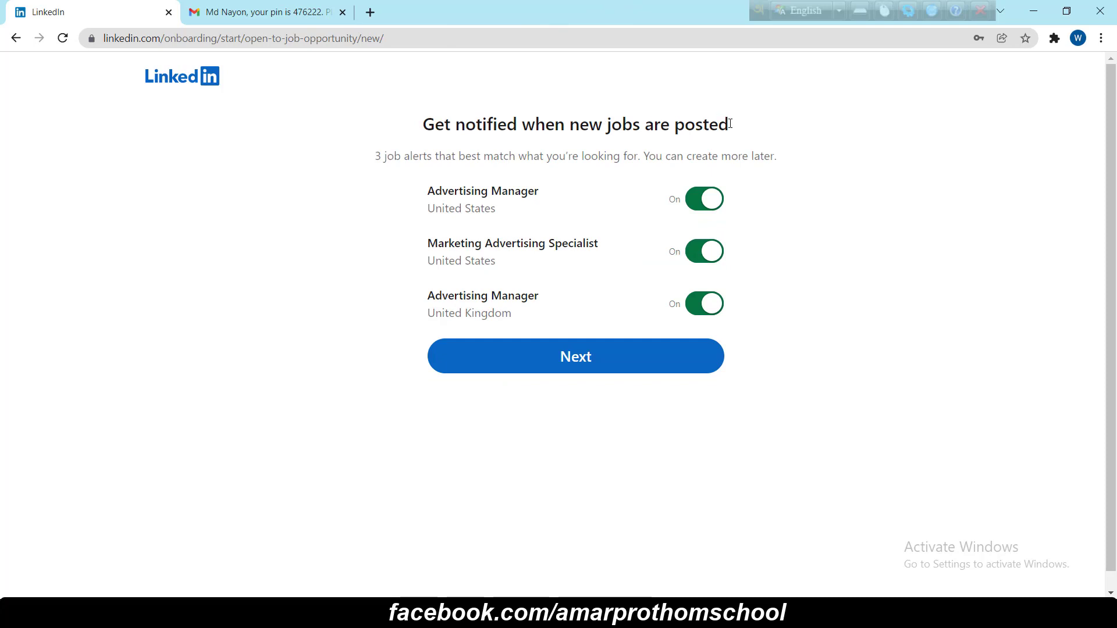
- Accept all three suggested job alerts and finish the onboarding with sharing to recruiters left on
drag(446, 187, 543, 187)
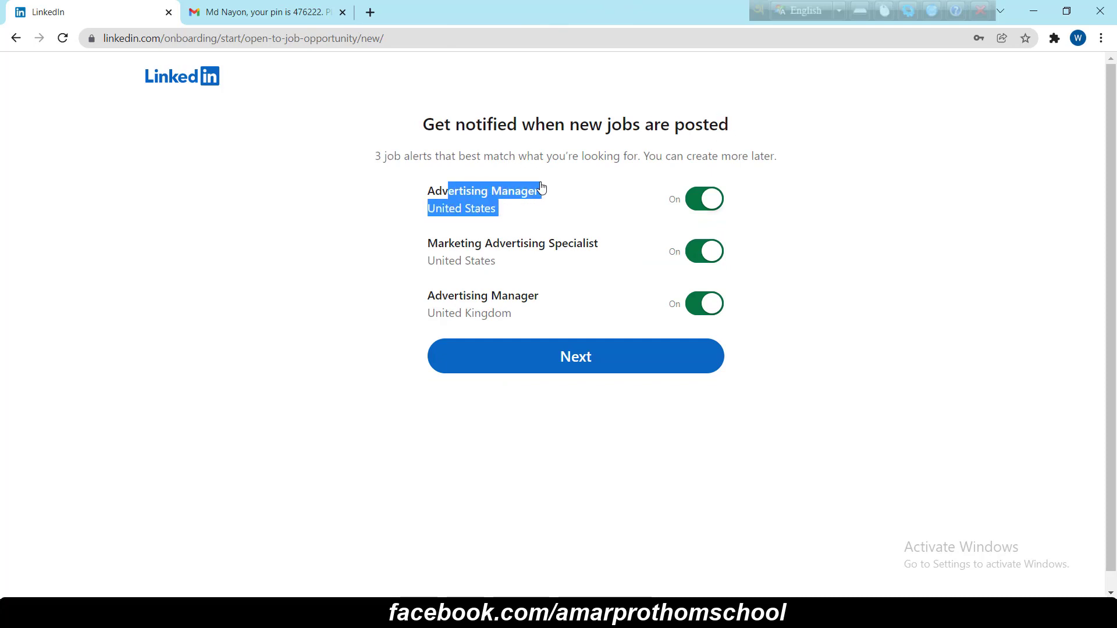
click(510, 185)
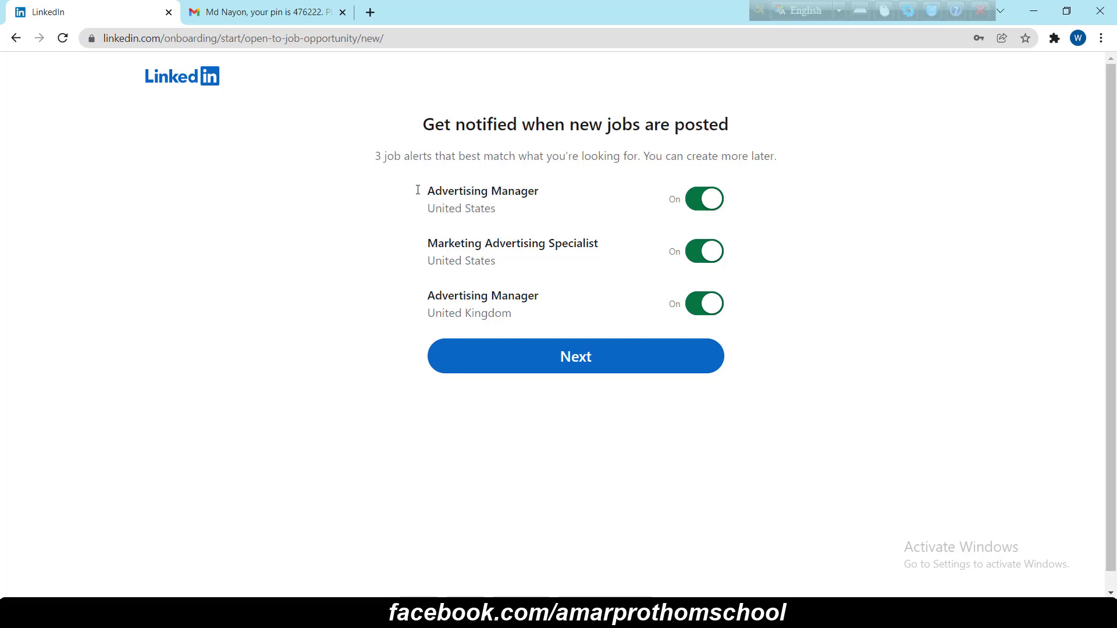
drag(437, 192, 527, 191)
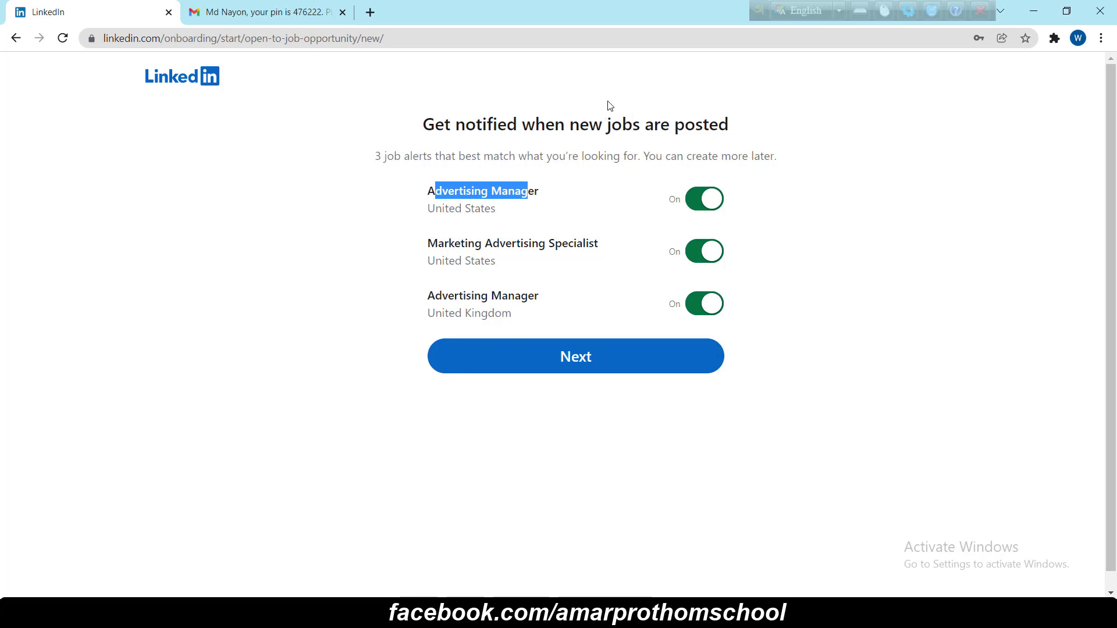
click(628, 354)
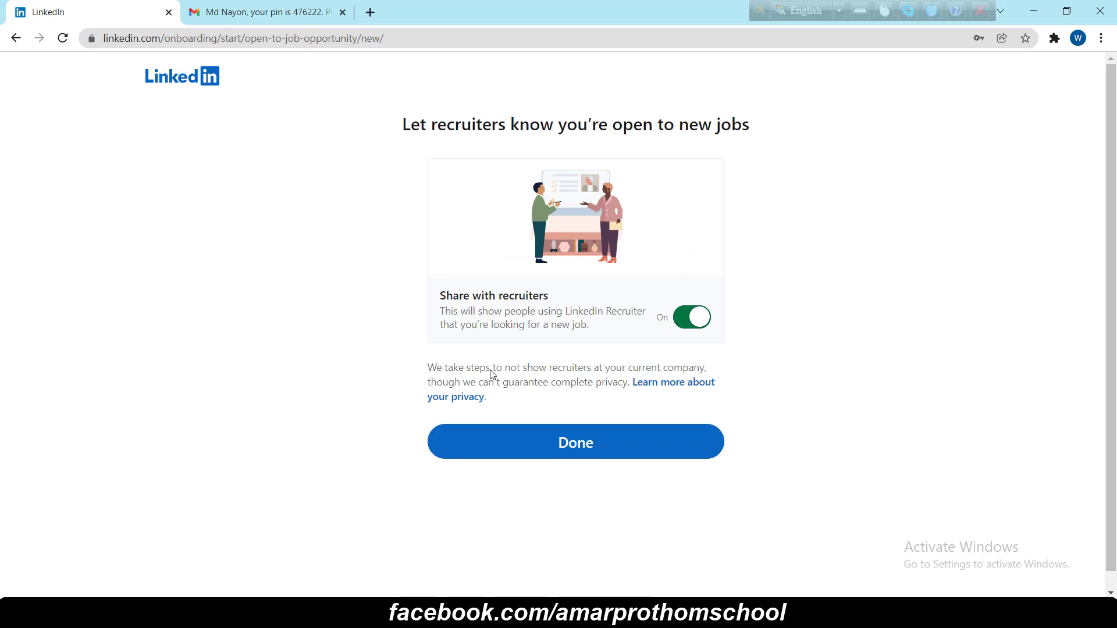
click(578, 447)
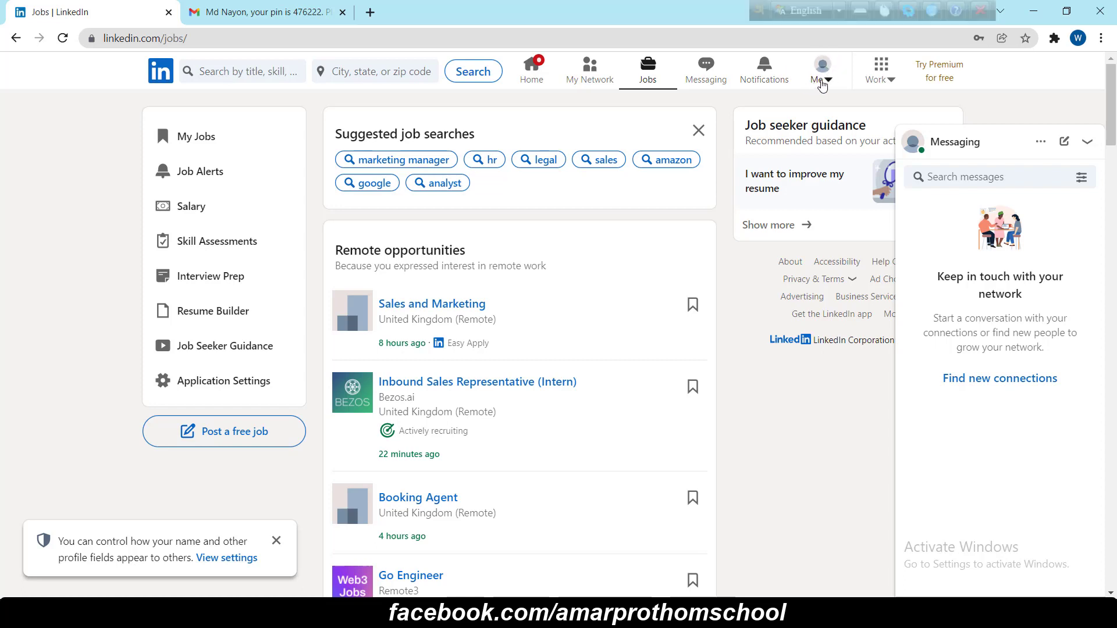
- Open the new account's own profile page
click(822, 85)
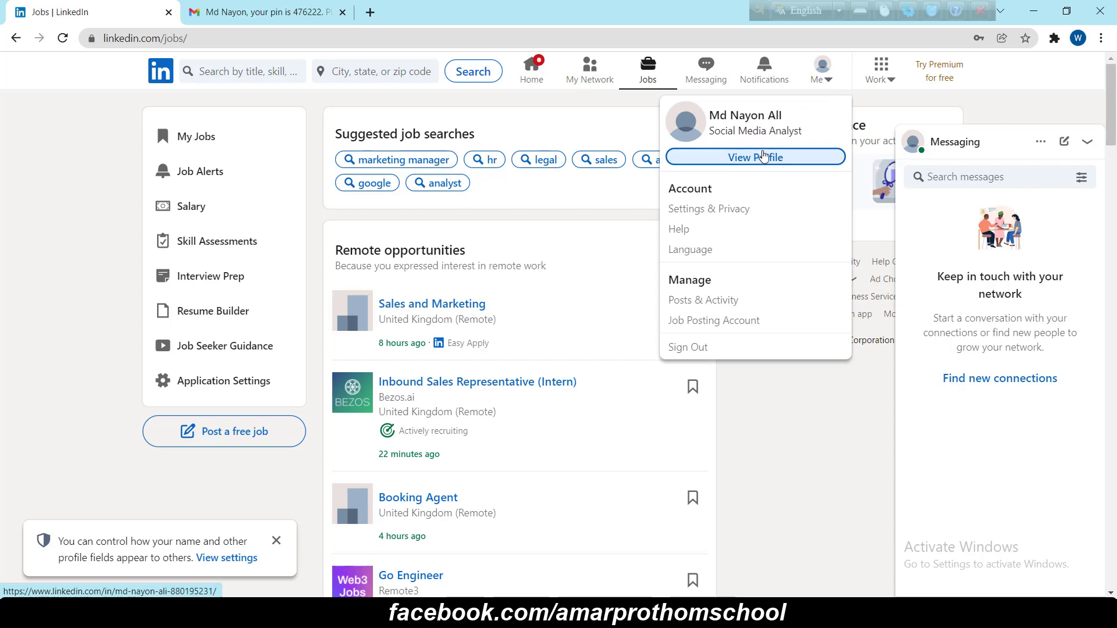
click(764, 157)
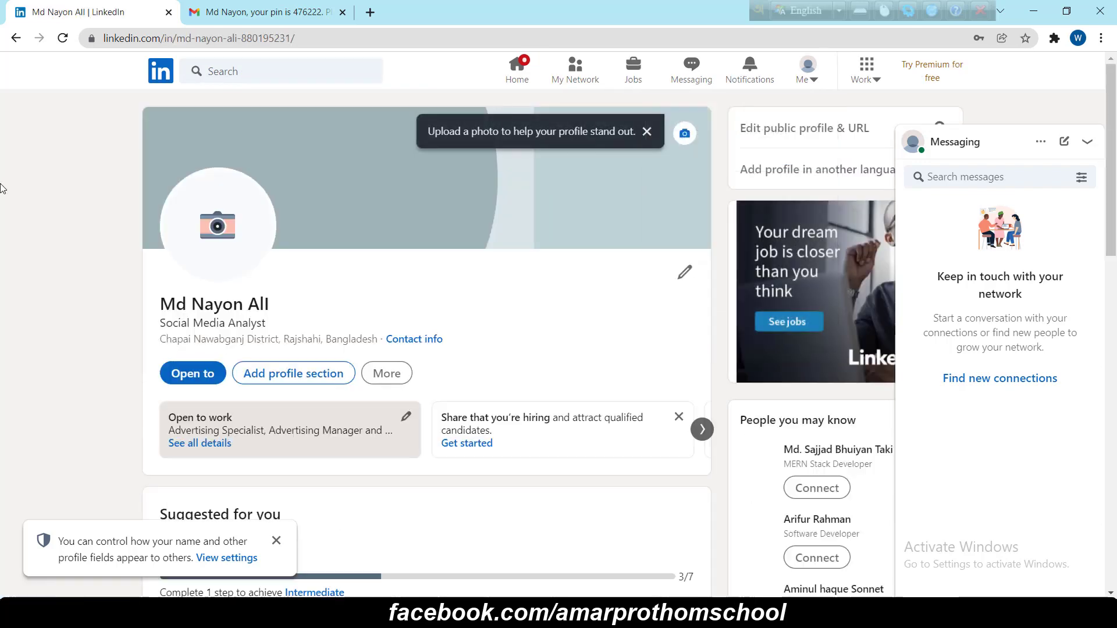
scroll(249, 167, down, 3)
scroll(232, 148, up, 1)
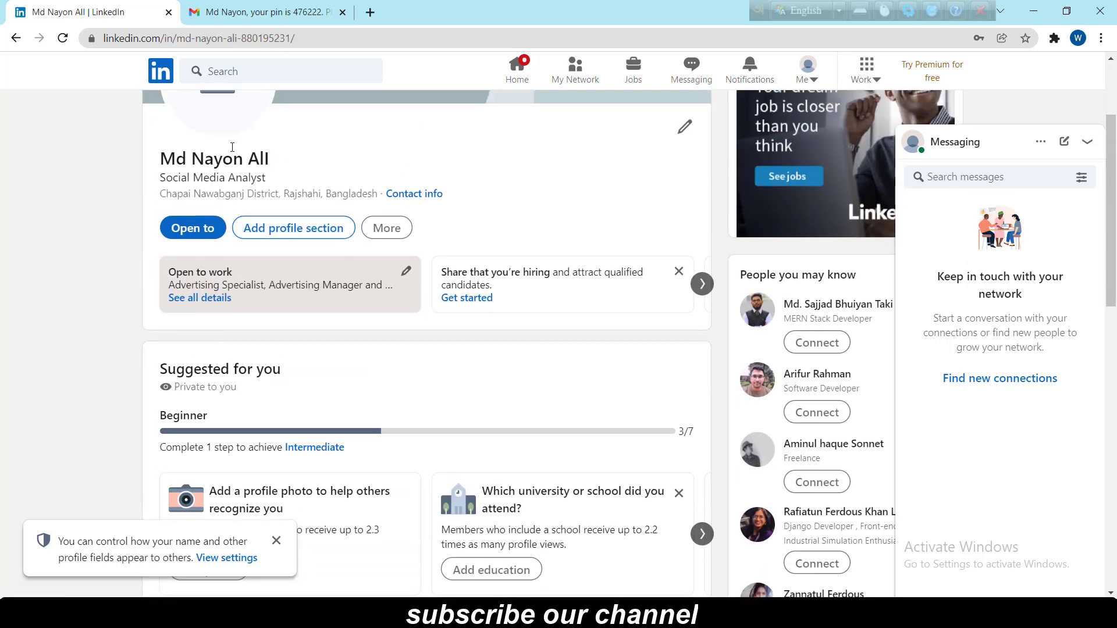
scroll(232, 147, up, 2)
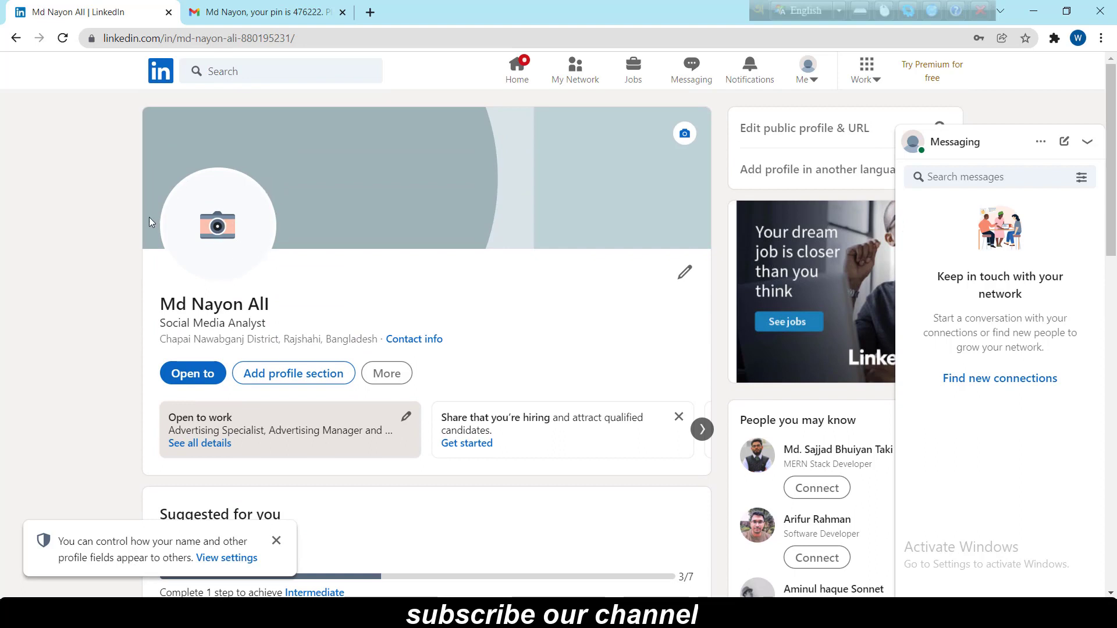